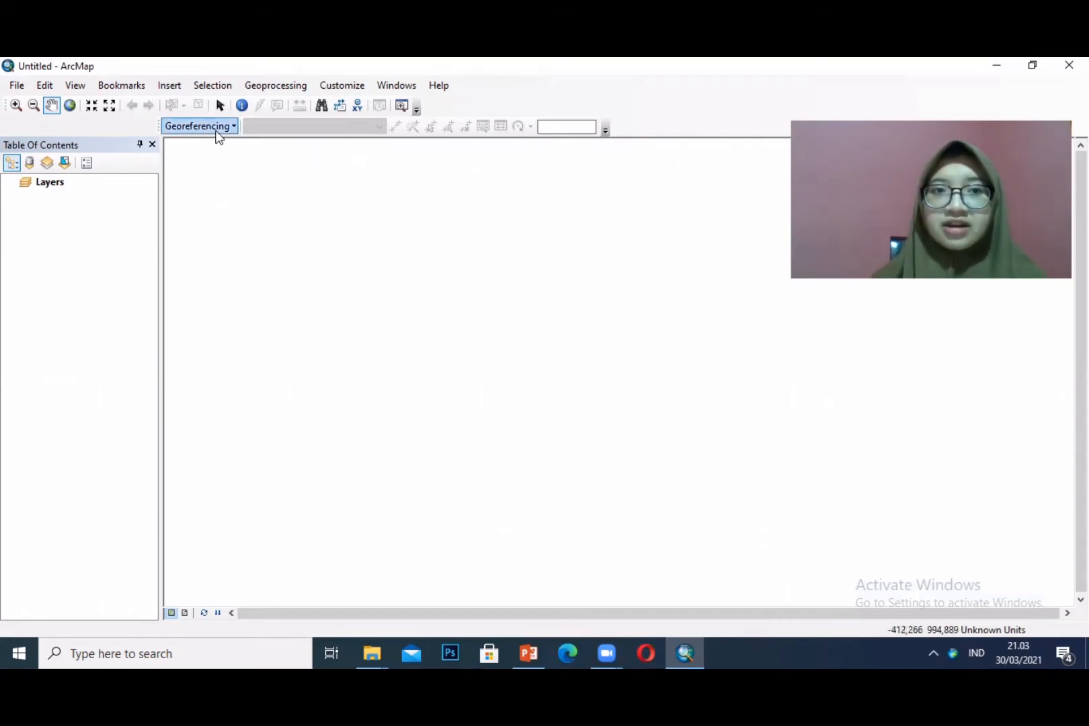
- Check in the list of available toolbars that the Georeferencing toolbar is enabled
right_click(620, 106)
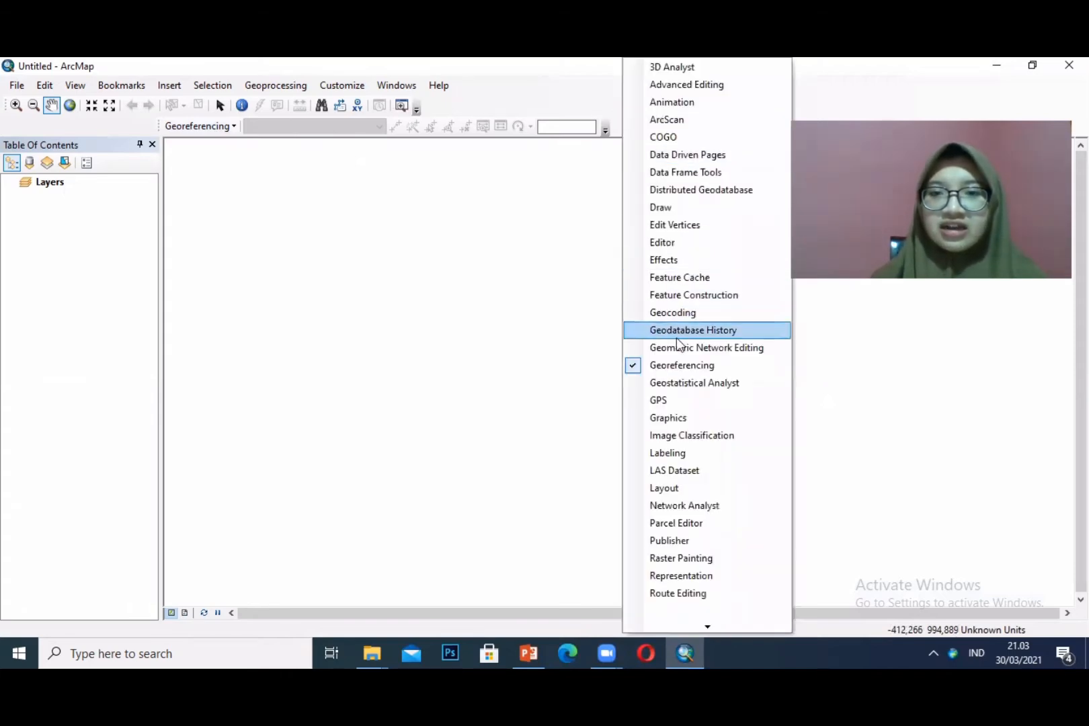
click(671, 365)
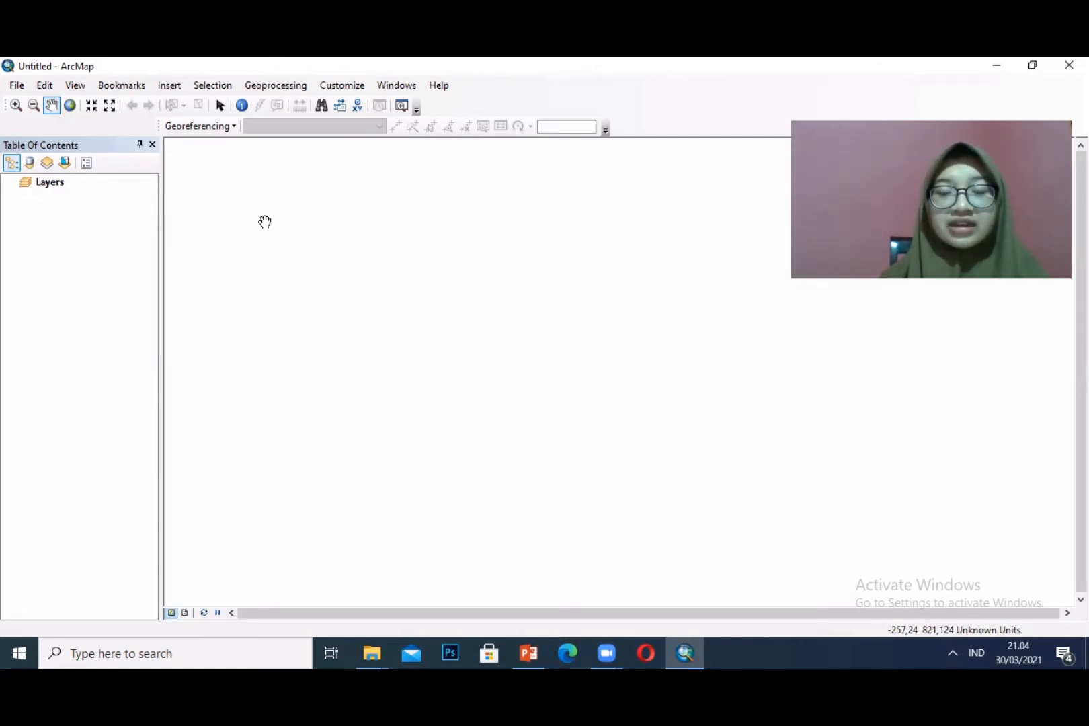
- Add the raster contoh landuse.jpg from the Kota Pasuruan folder to the Layers data frame and dismiss the spatial reference warning
right_click(79, 189)
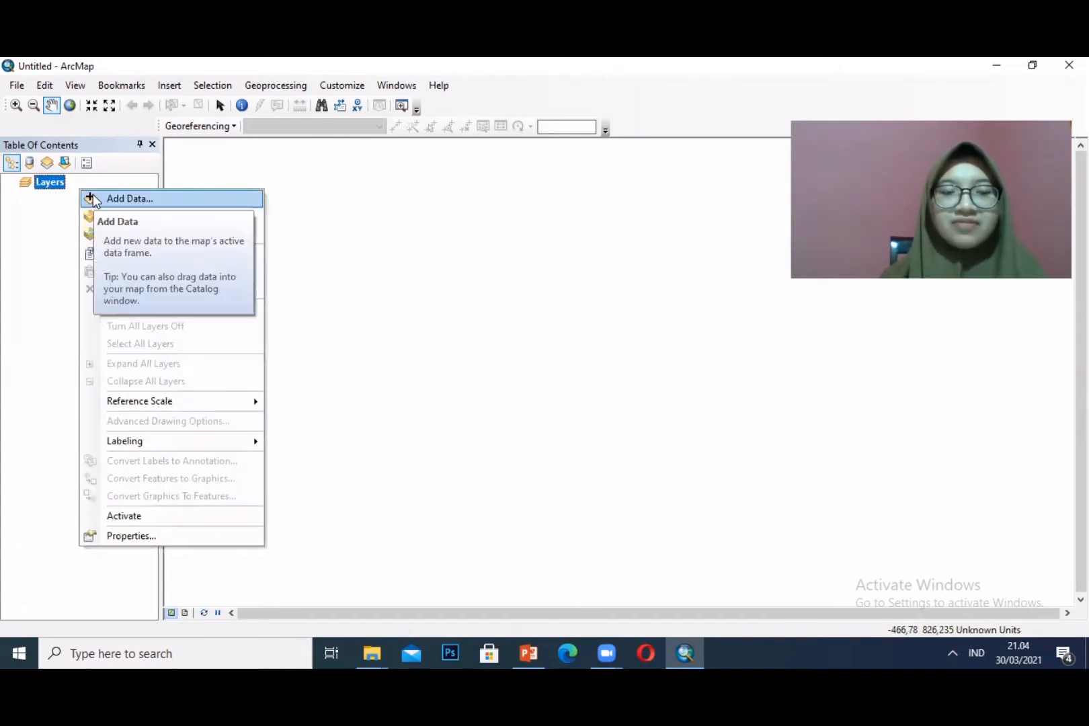
click(93, 199)
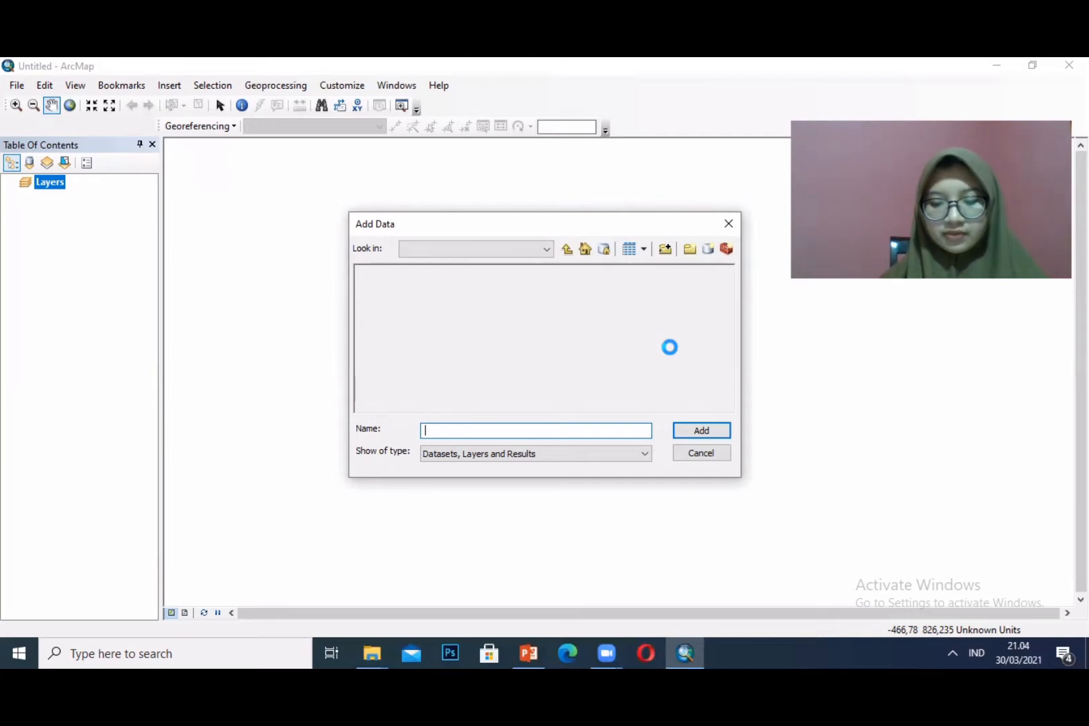
click(726, 406)
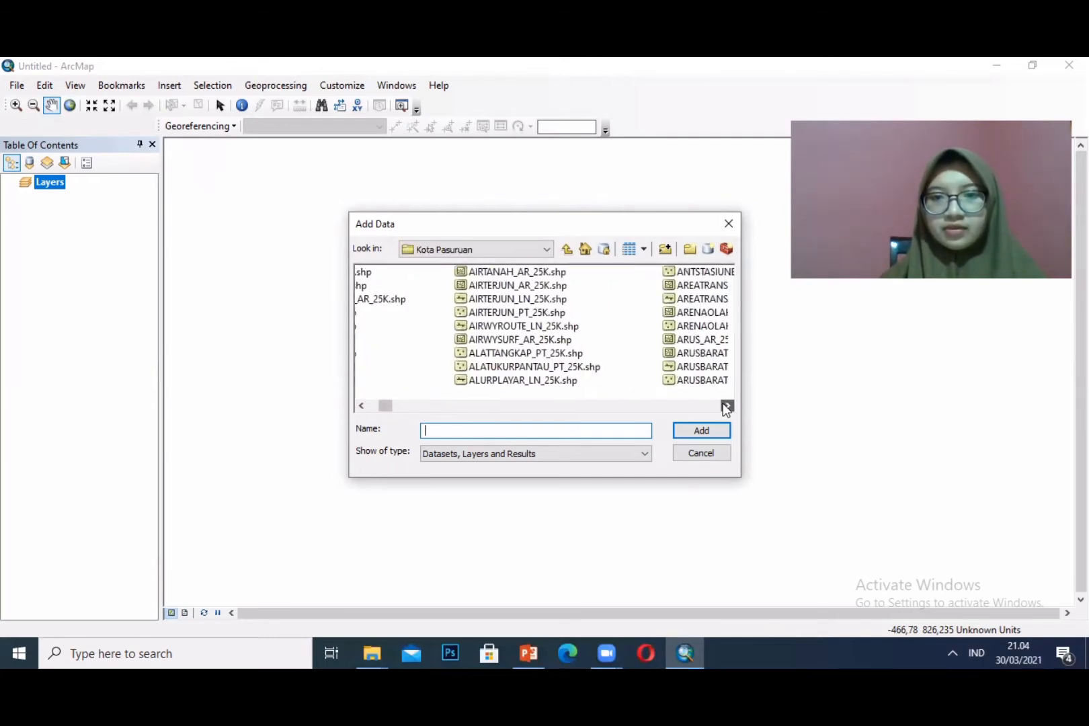
click(725, 405)
click(724, 405)
click(724, 405)
click(724, 405)
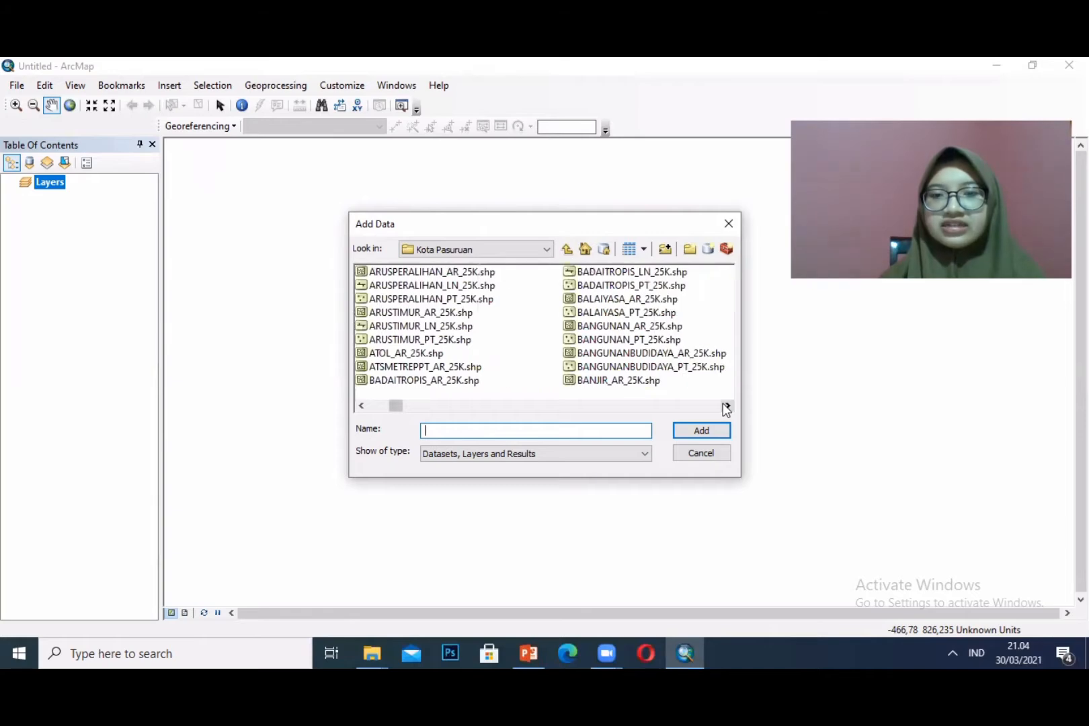
click(725, 405)
click(725, 405)
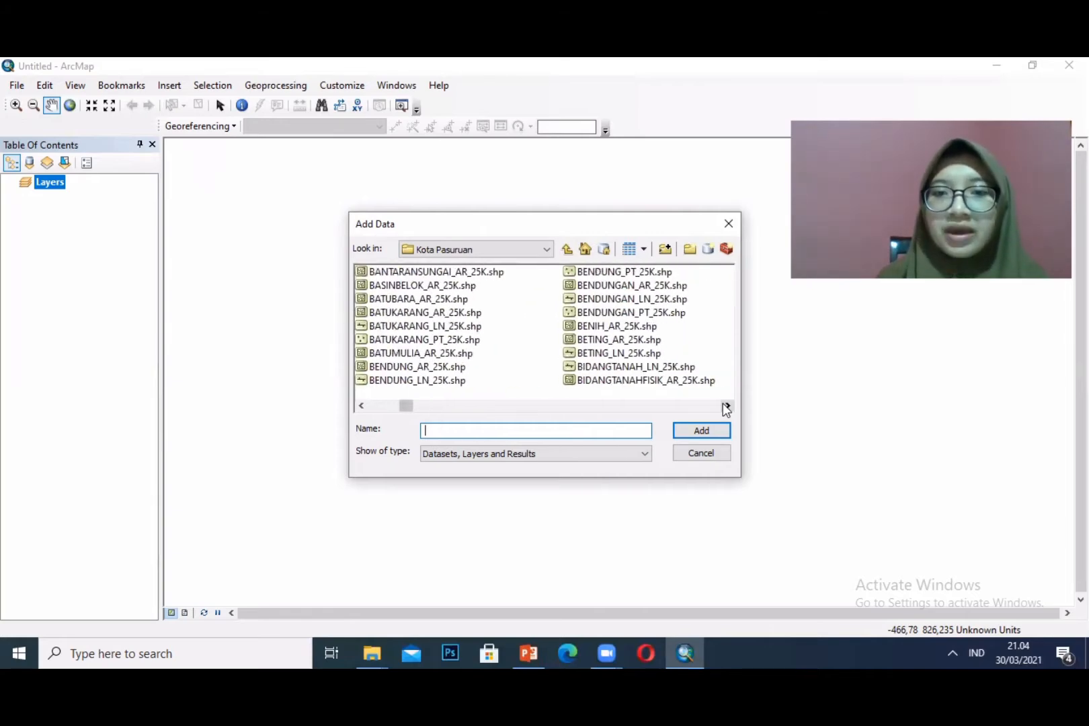
click(725, 405)
click(725, 405)
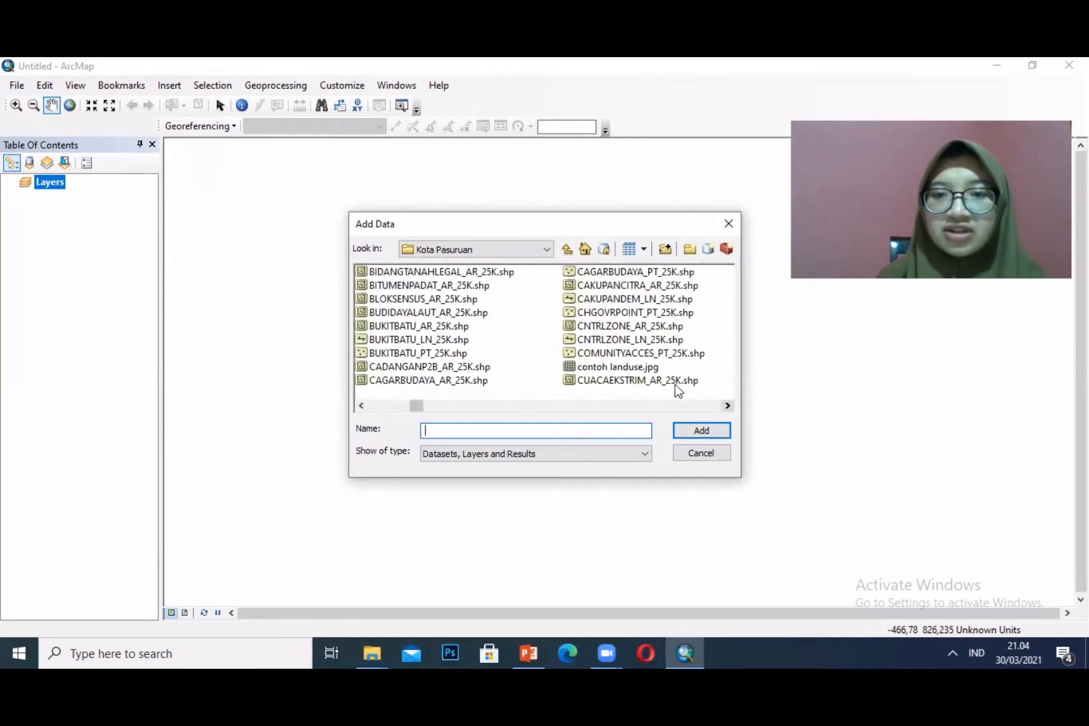
click(651, 367)
click(712, 431)
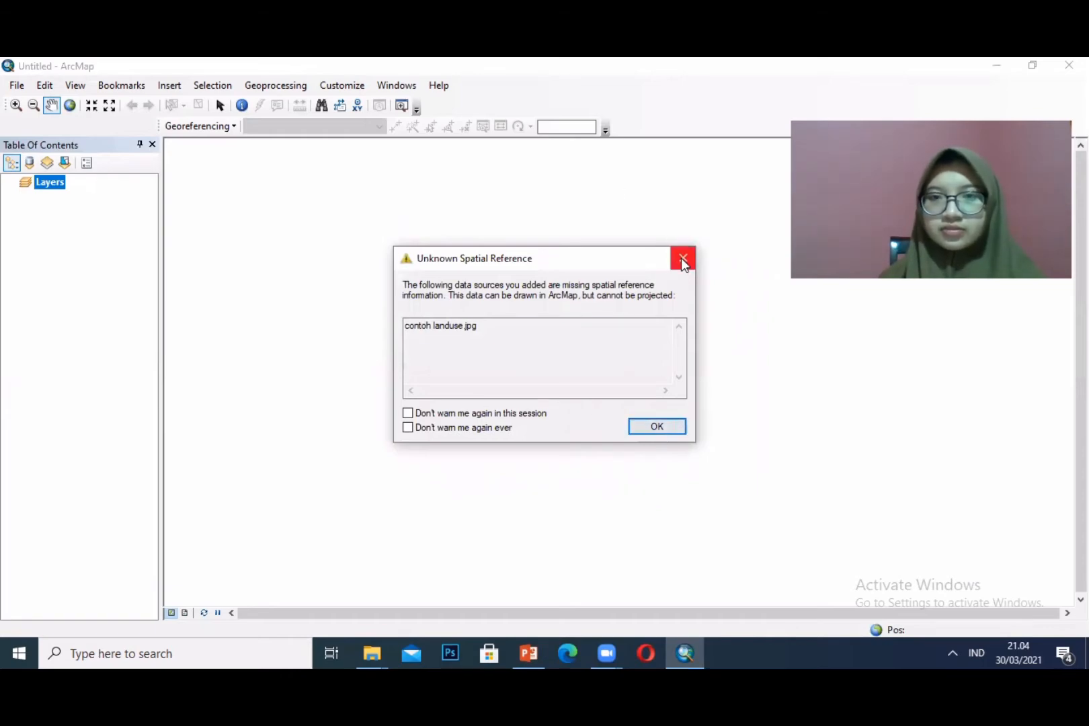
click(682, 258)
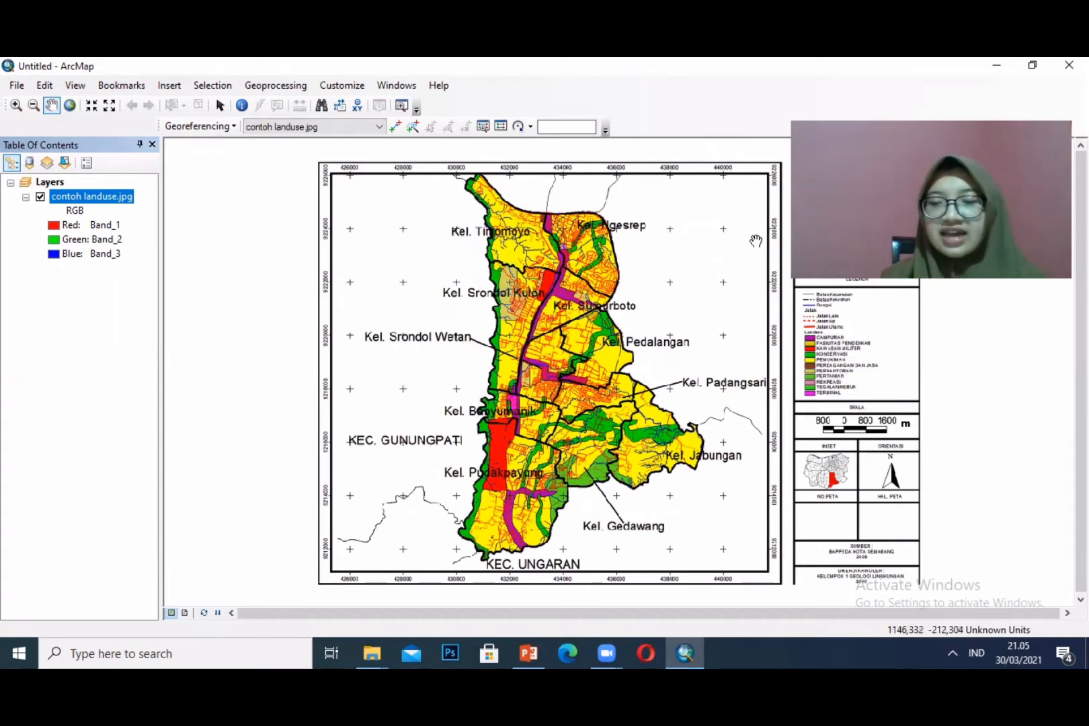
- Examine the legend and the coordinate labels along the frame of the land use map
scroll(699, 356, down, 3)
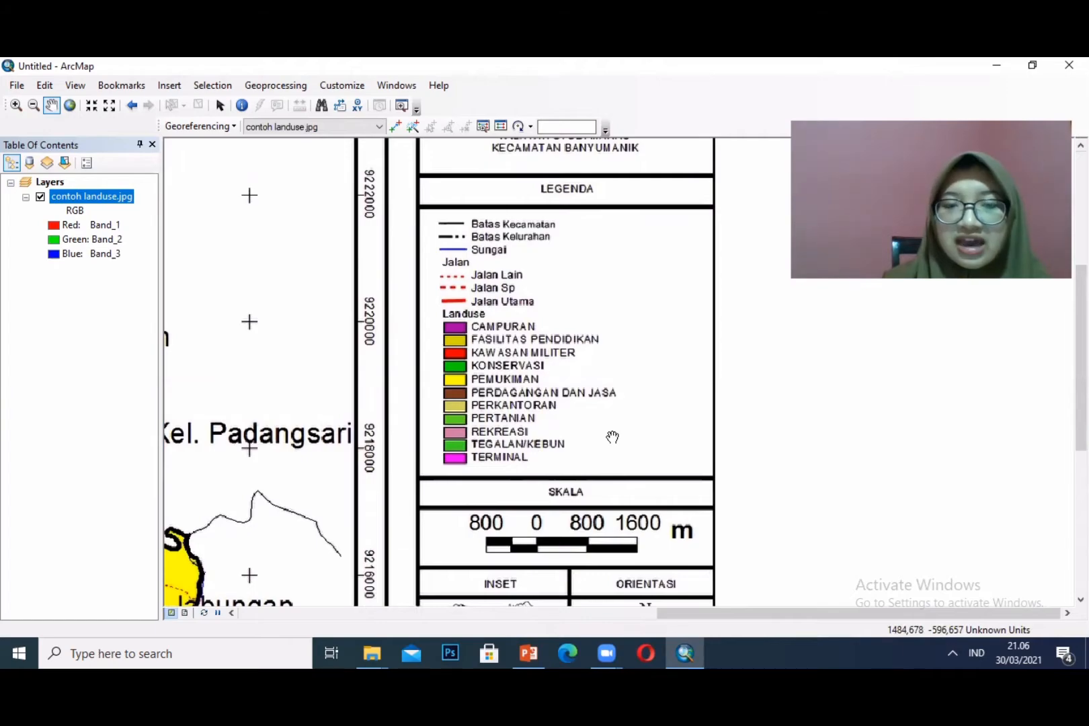
scroll(434, 340, up, 3)
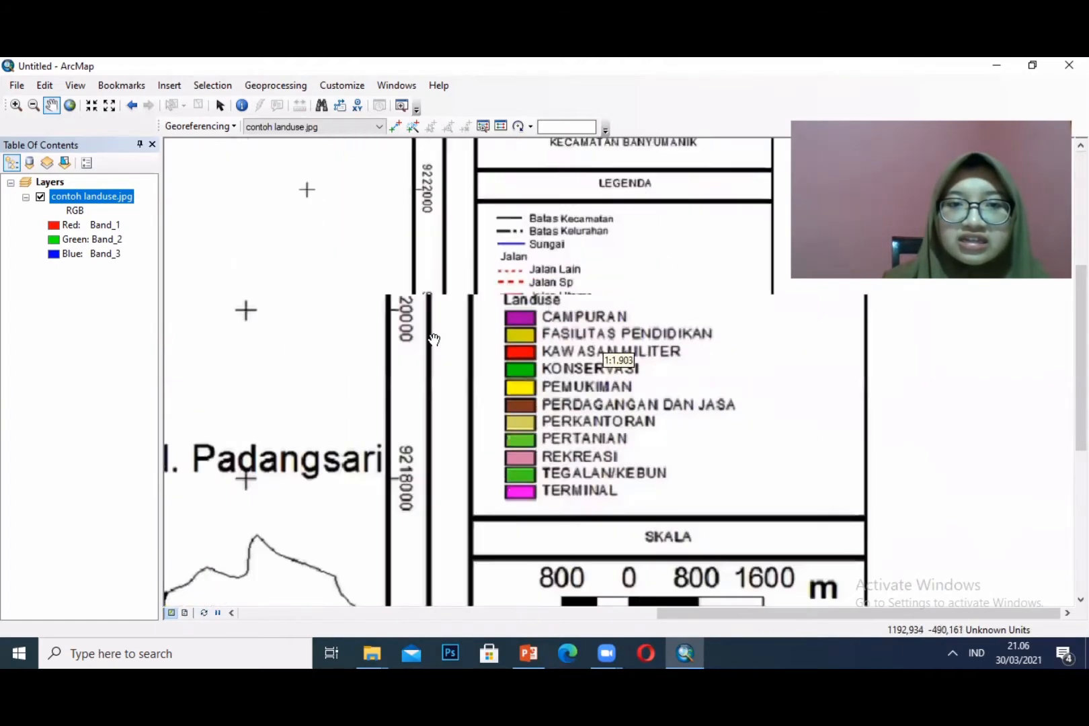
scroll(434, 339, down, 3)
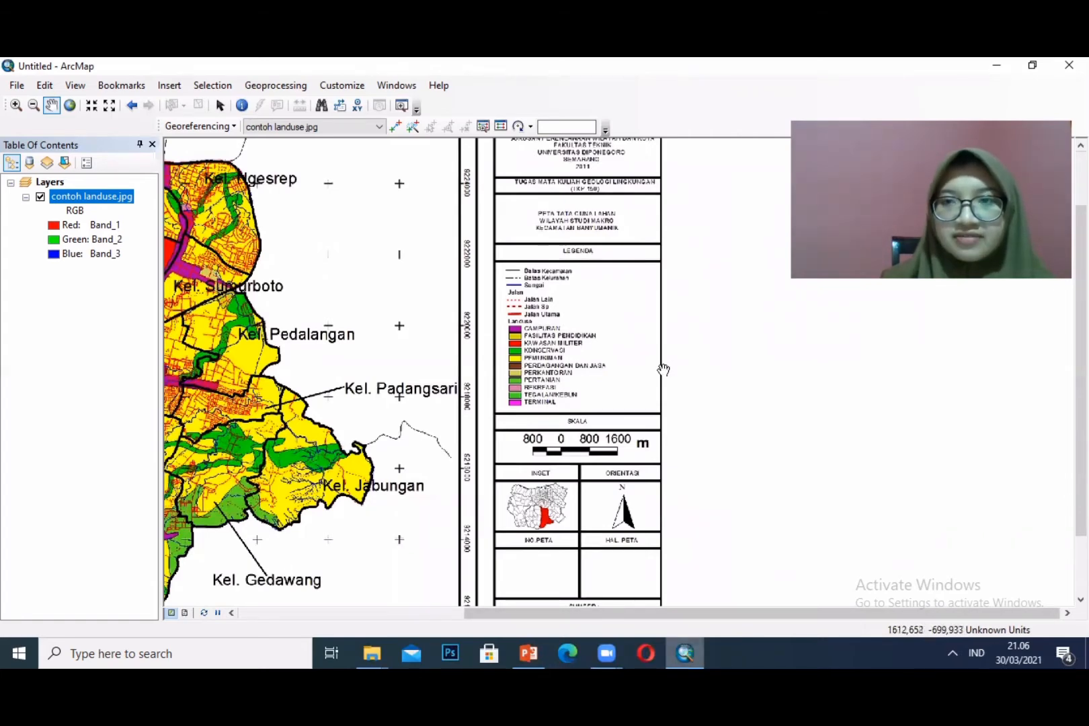
- Switch to Chrome, search Google Images for "utm indonesia" and open the Zone UTM Indonesia map from asifah.com
click(995, 65)
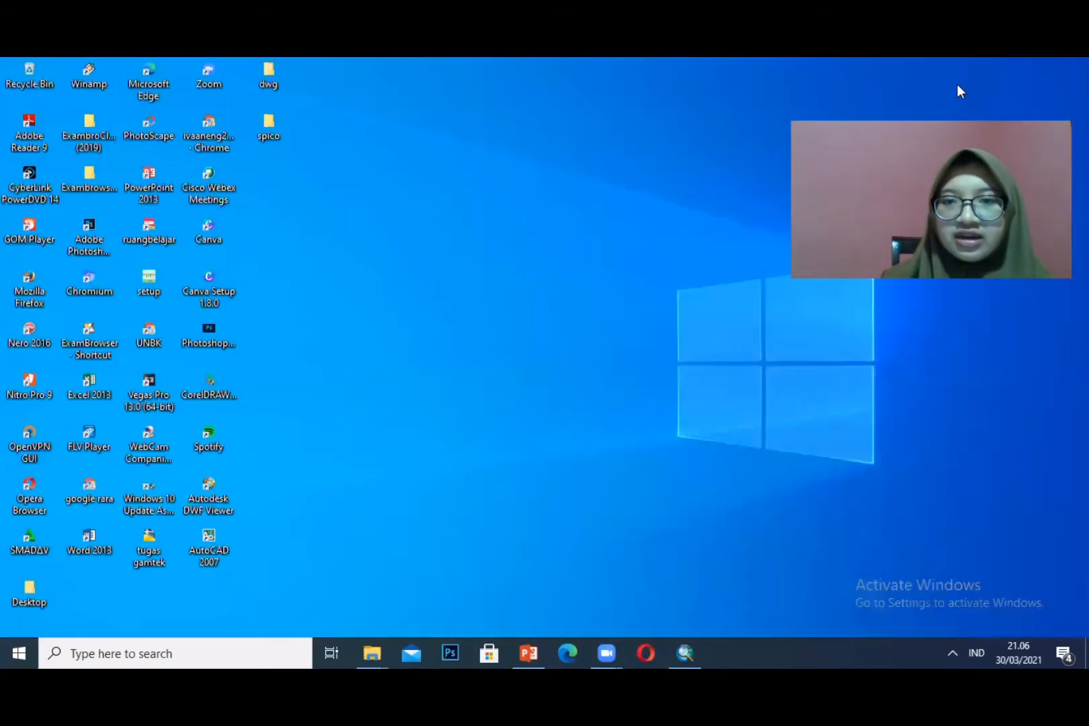
double_click(89, 494)
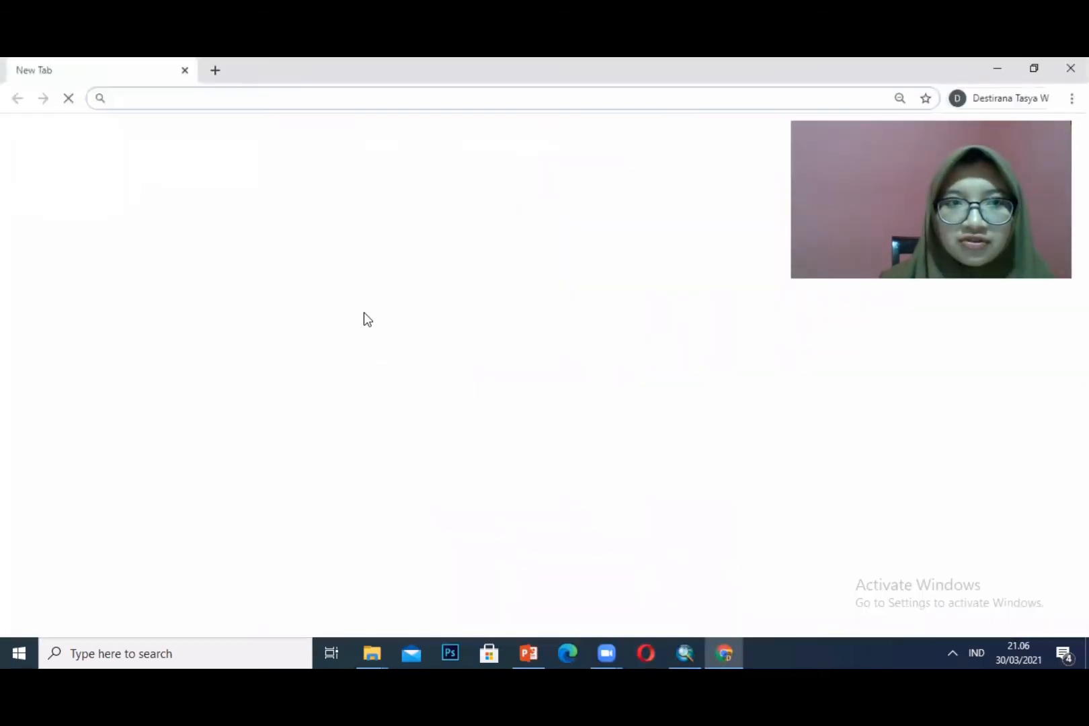
click(440, 338)
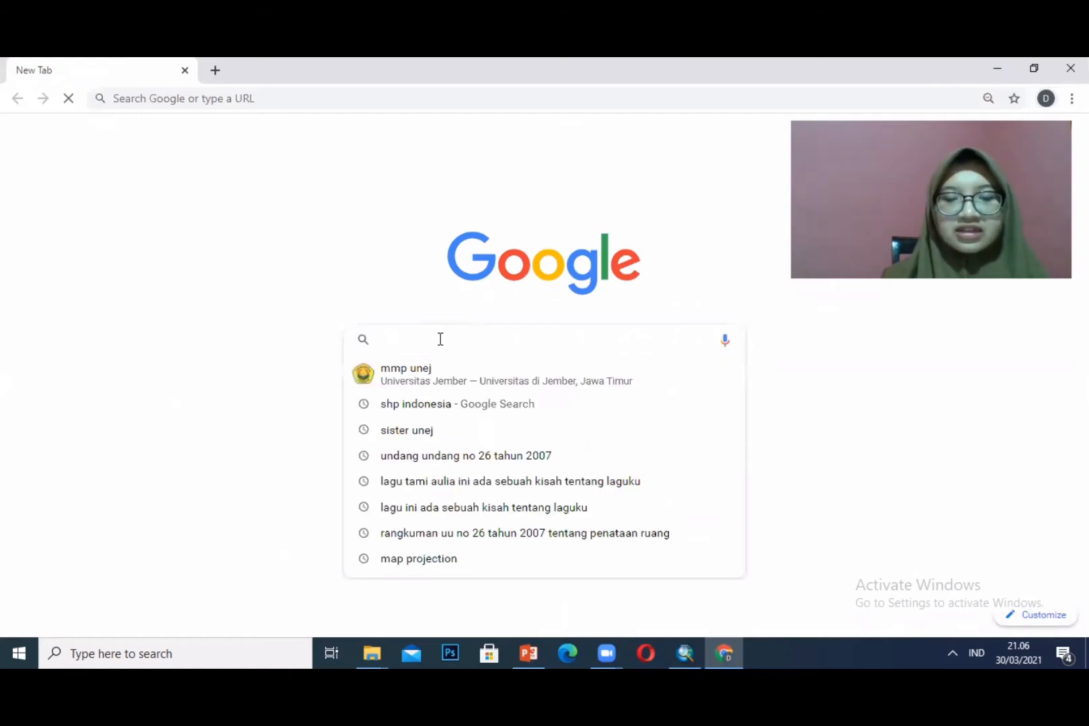
text(utm)
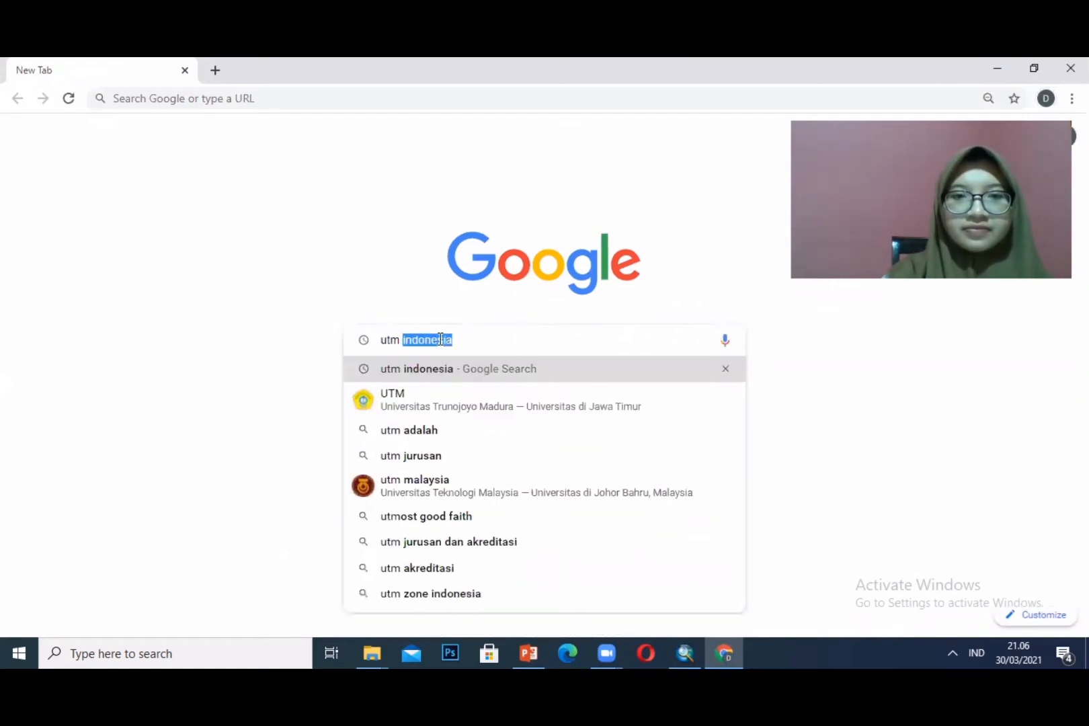
click(468, 367)
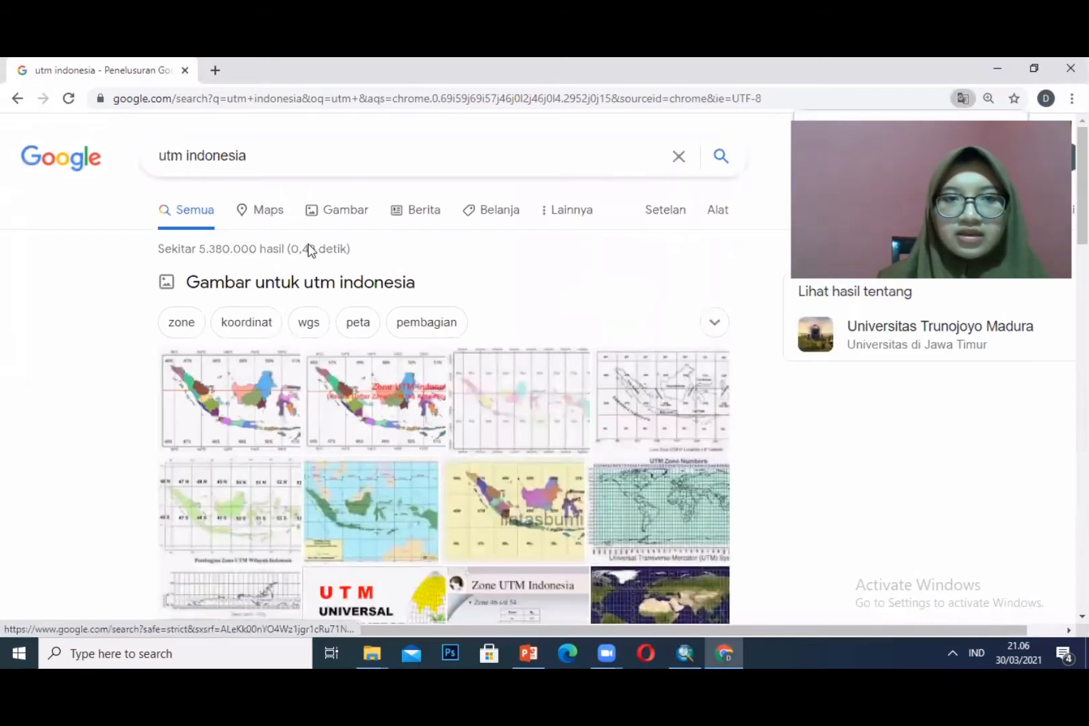
click(319, 213)
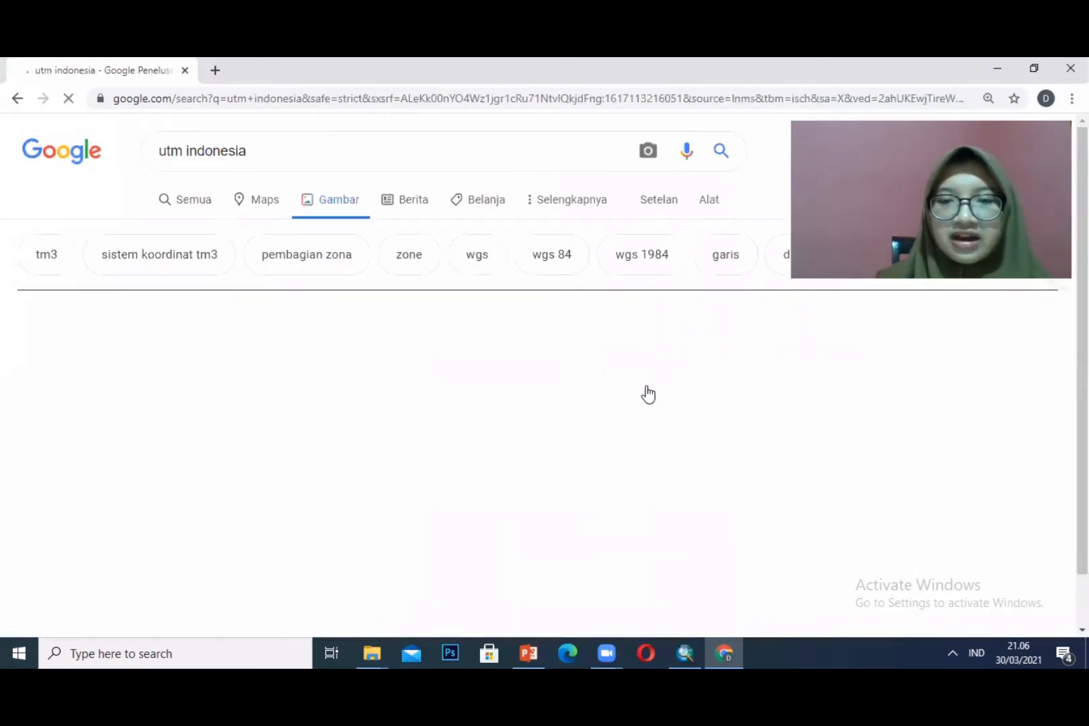
click(766, 371)
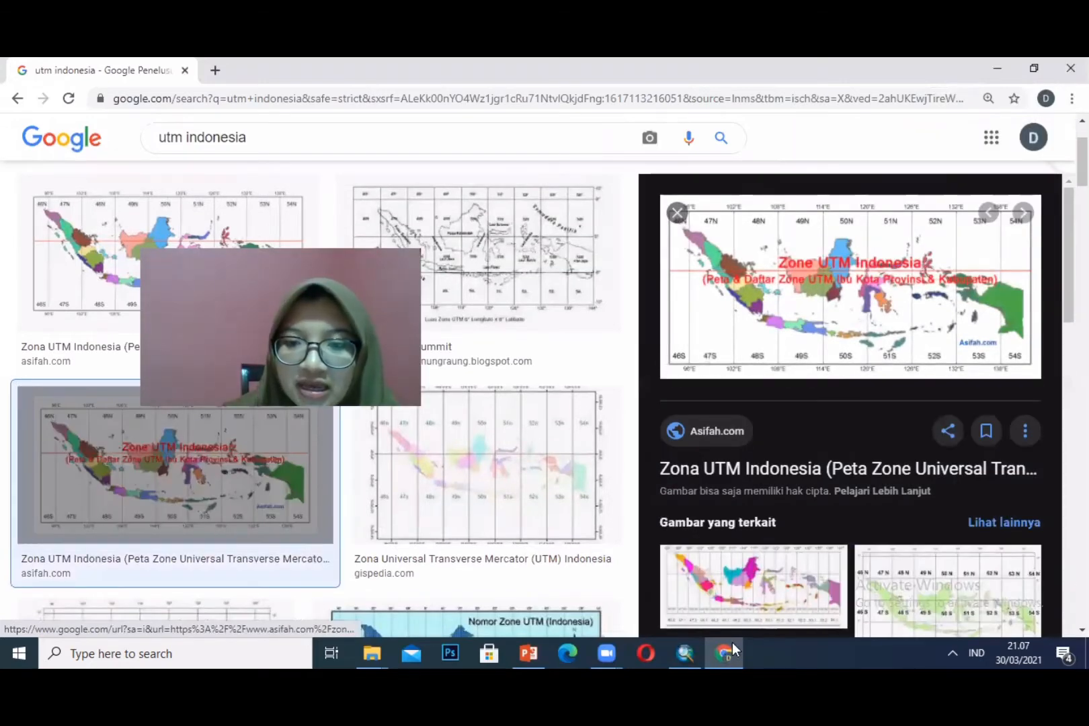
- Return to ArcMap and examine the land use map's legend, scale bar, inset, north arrow and source information
click(689, 647)
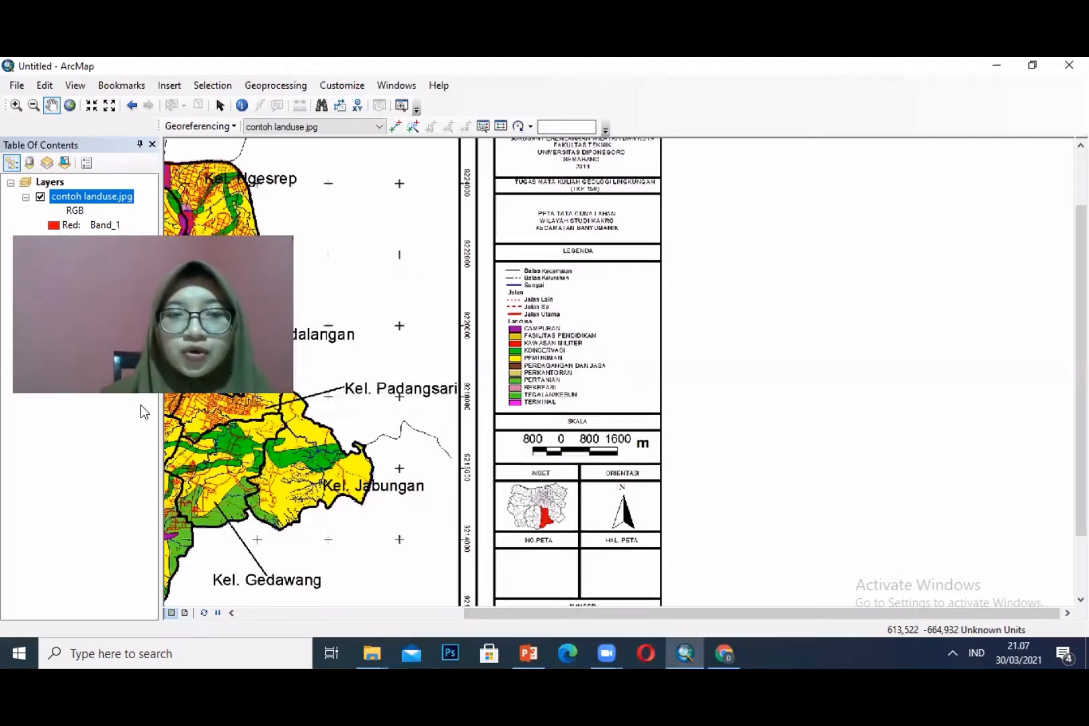
scroll(591, 346, down, 4)
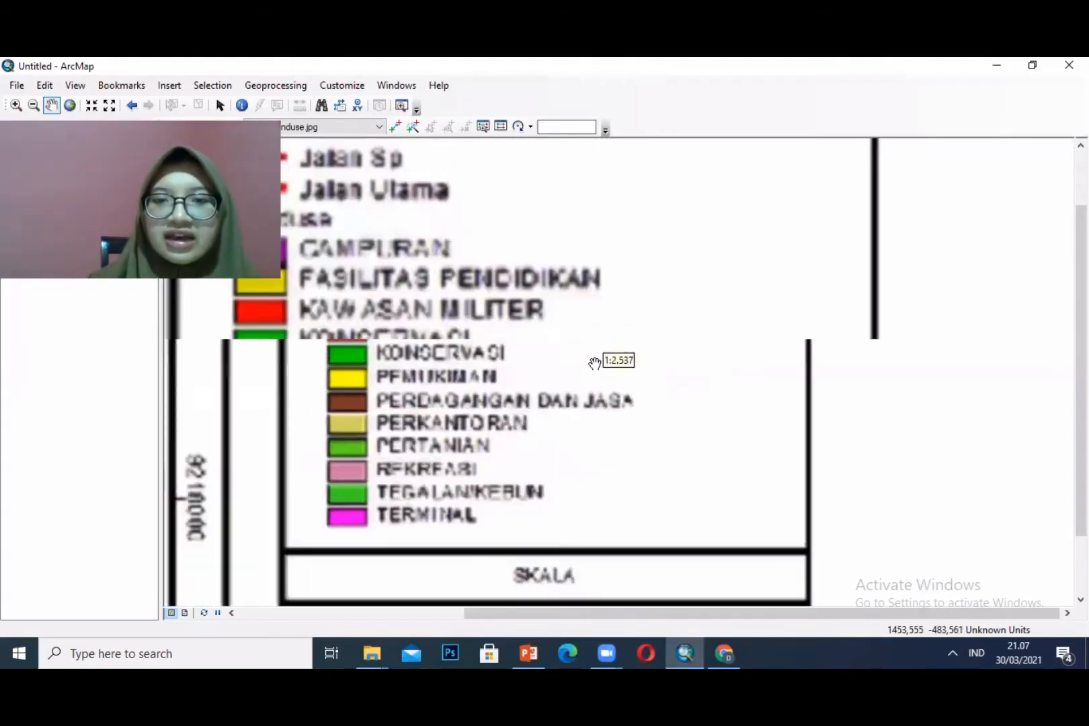
scroll(595, 363, down, 1)
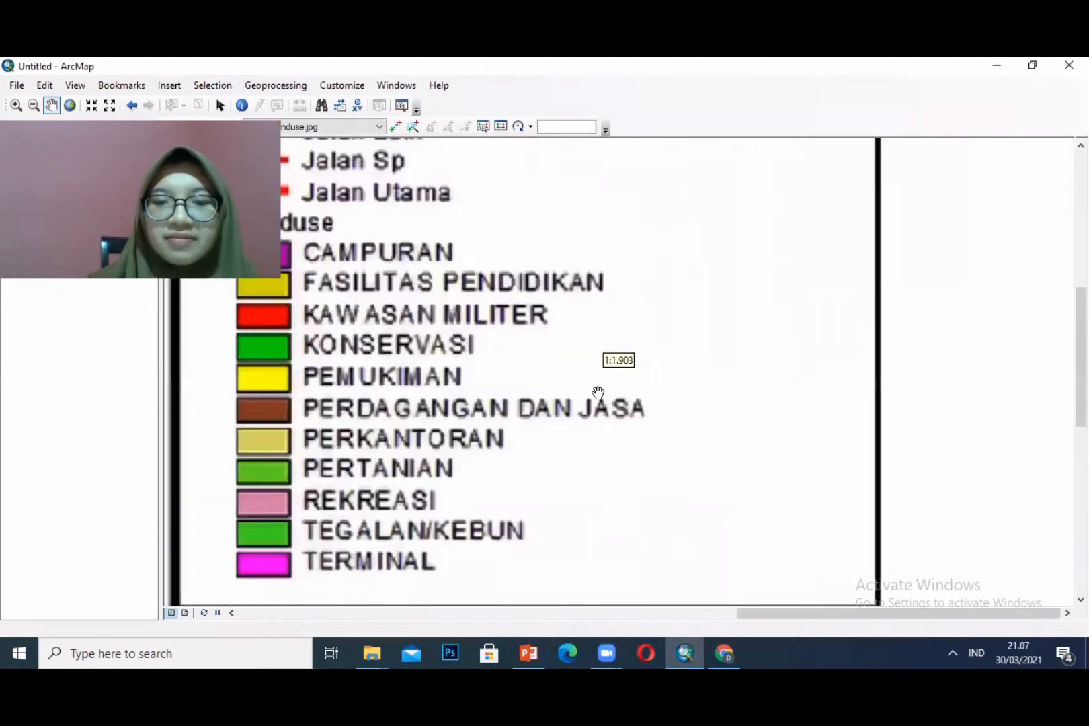
scroll(597, 403, down, 2)
scroll(596, 456, down, 2)
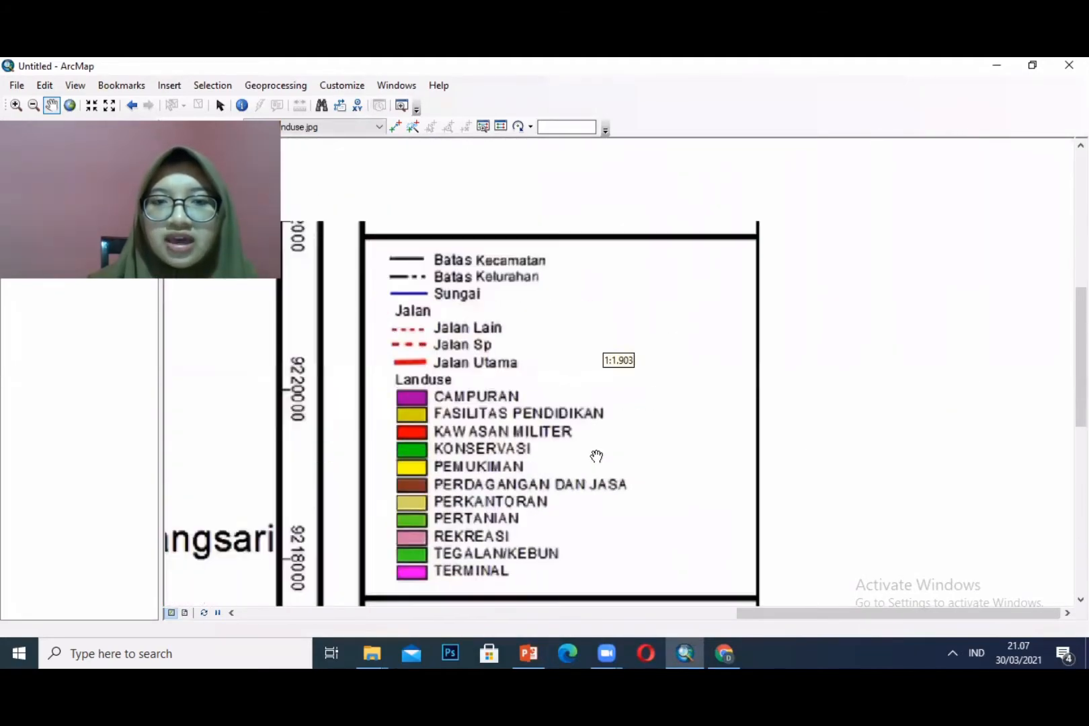
drag(644, 515, 712, 260)
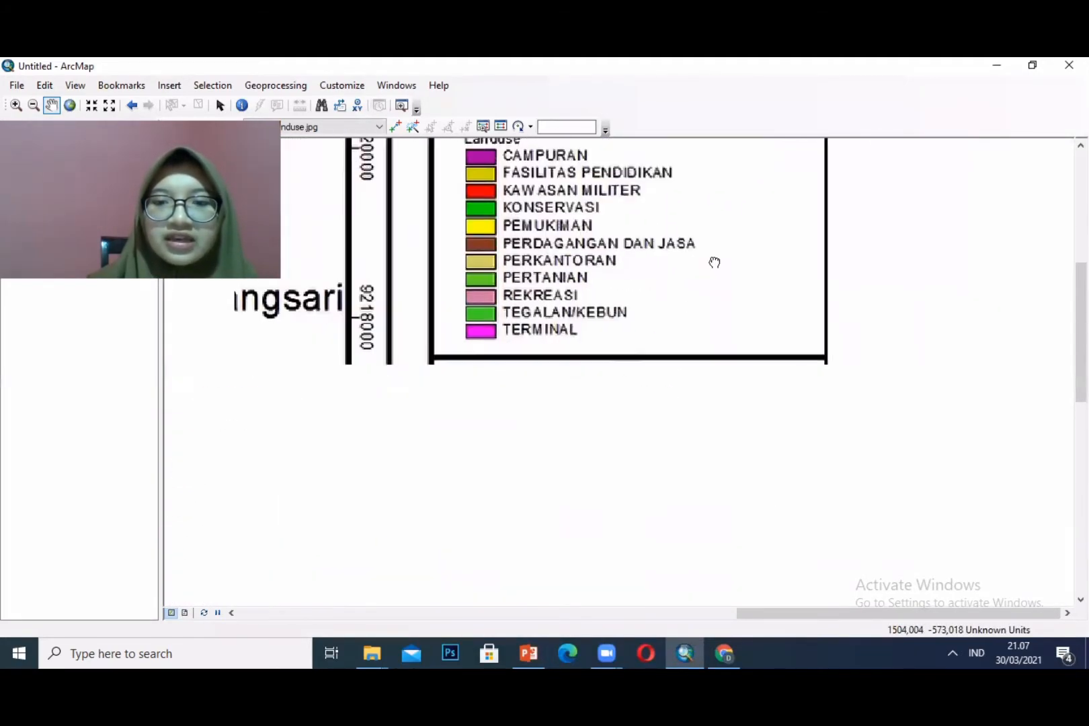
scroll(747, 352, up, 1)
scroll(750, 379, down, 1)
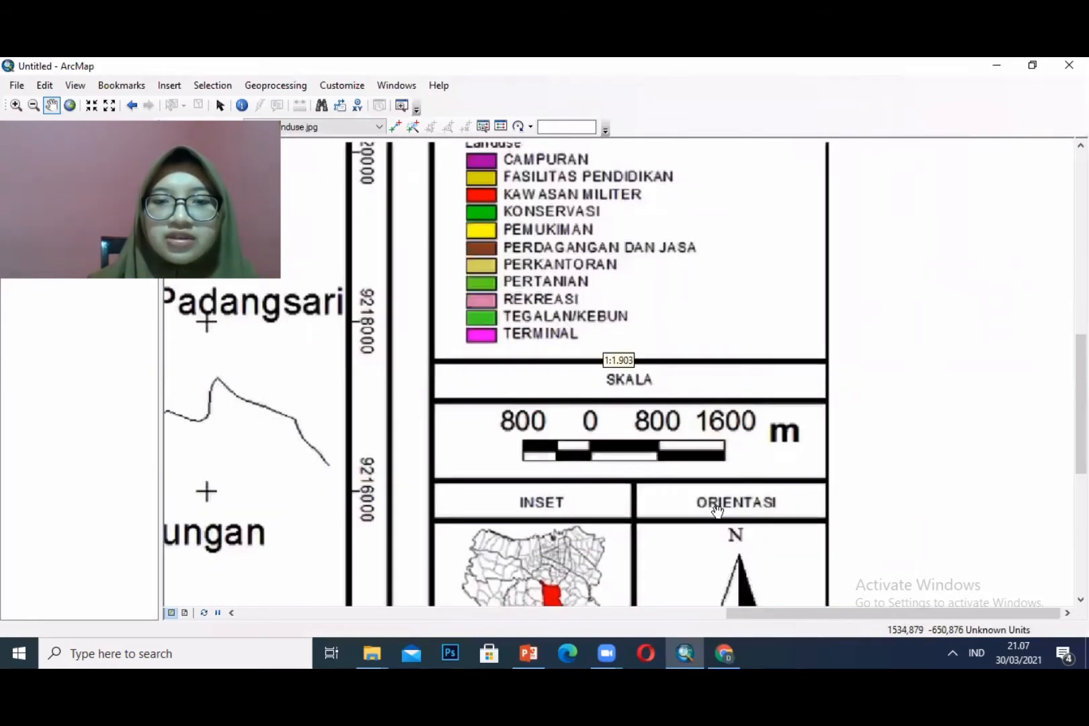
drag(729, 504, 737, 320)
scroll(736, 326, down, 2)
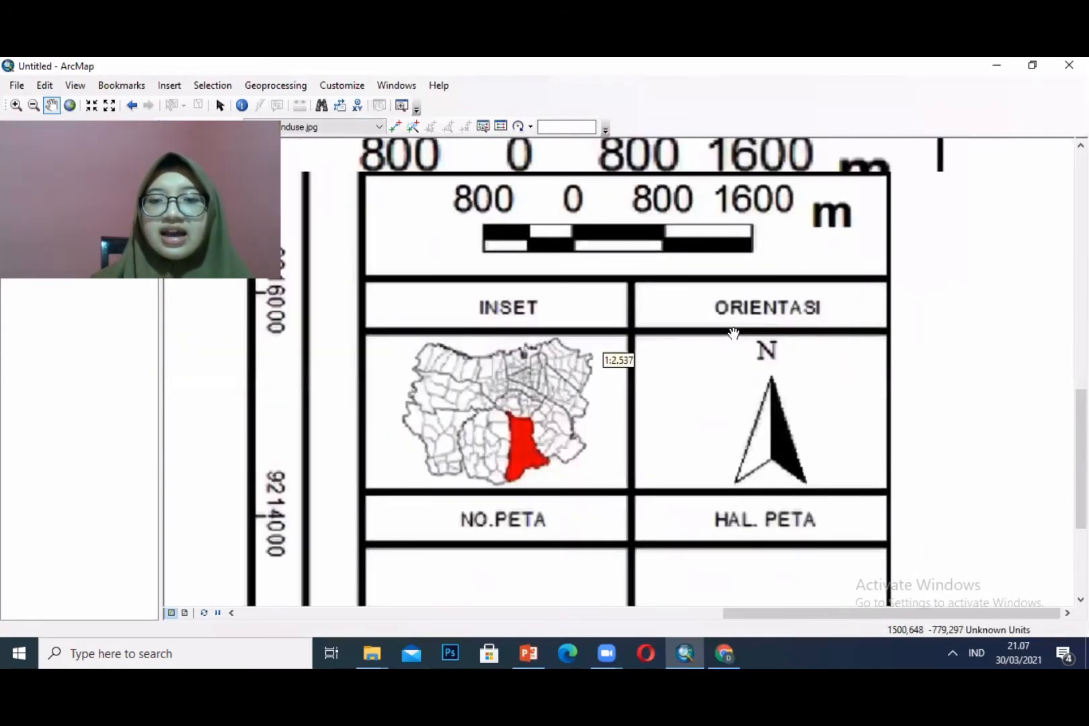
scroll(732, 338, down, 1)
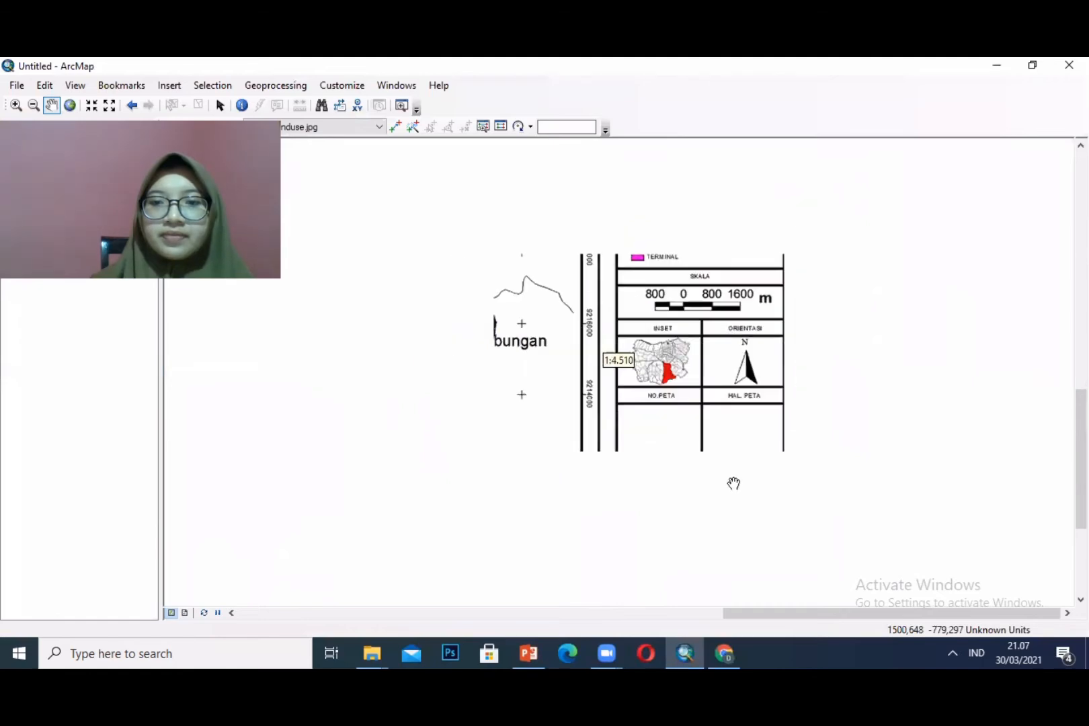
drag(710, 458, 707, 381)
scroll(707, 381, up, 2)
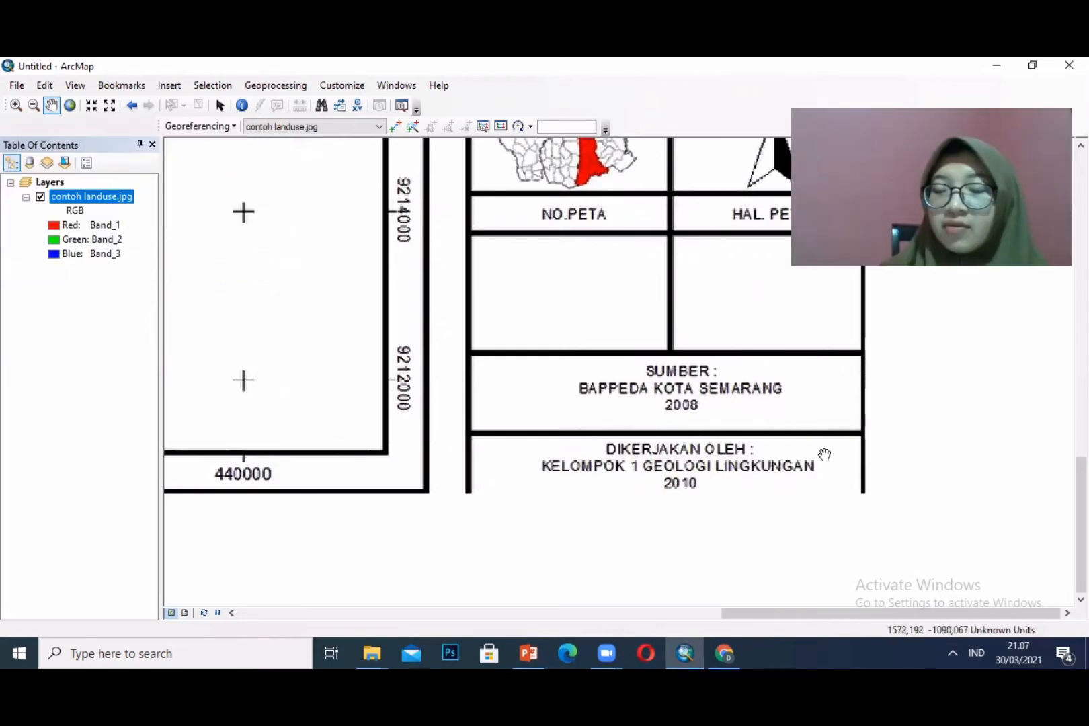
- Switch to Chrome and search Google Images for "map projection"
click(724, 652)
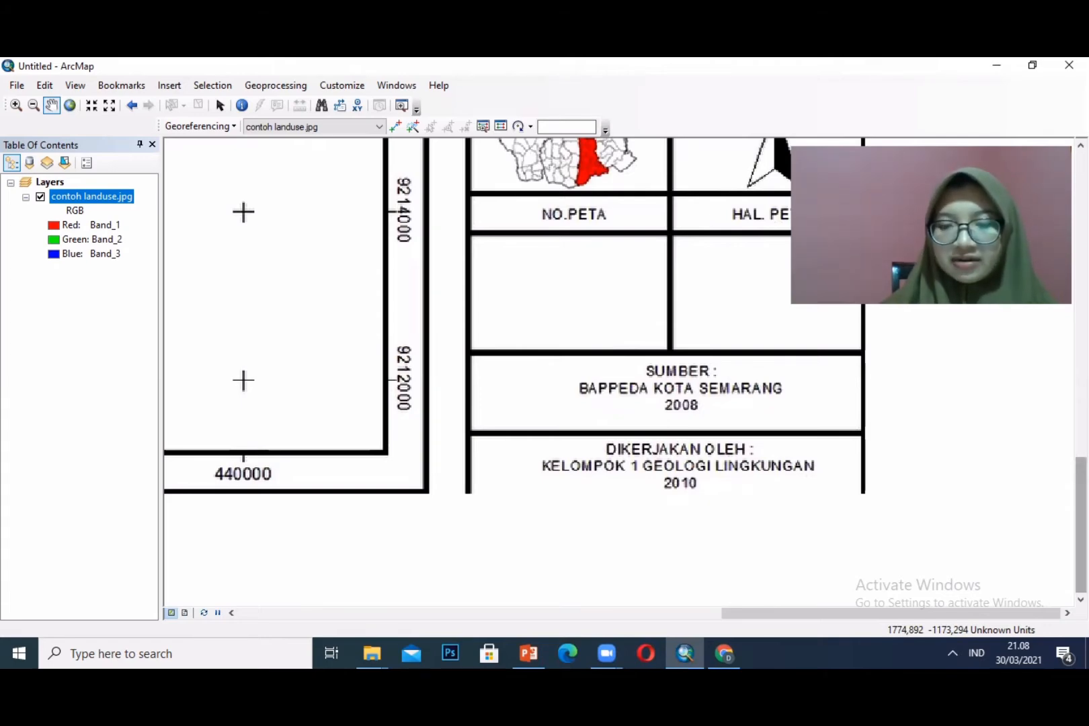
click(723, 651)
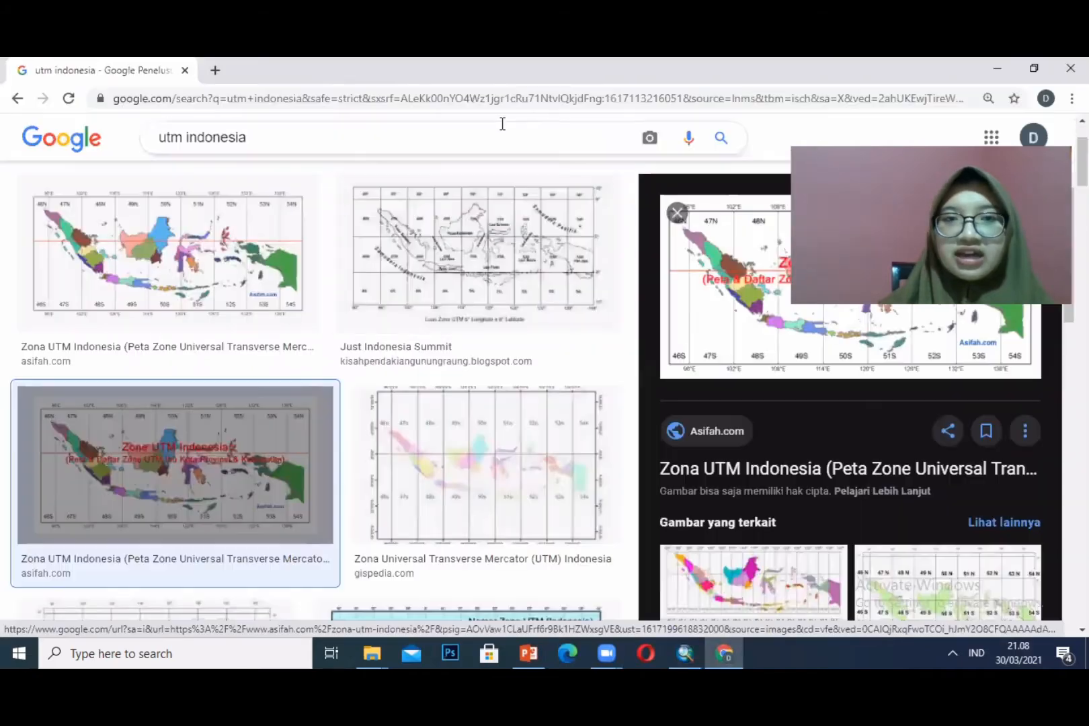
drag(473, 141, 132, 166)
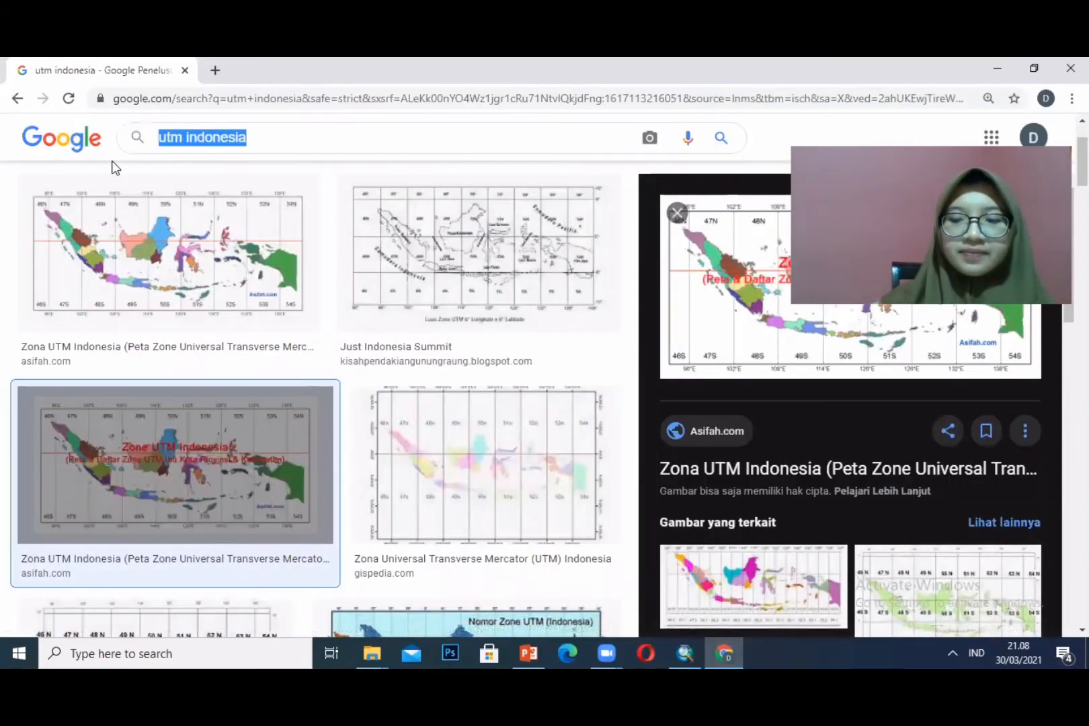
key(BackSpace)
text(,a)
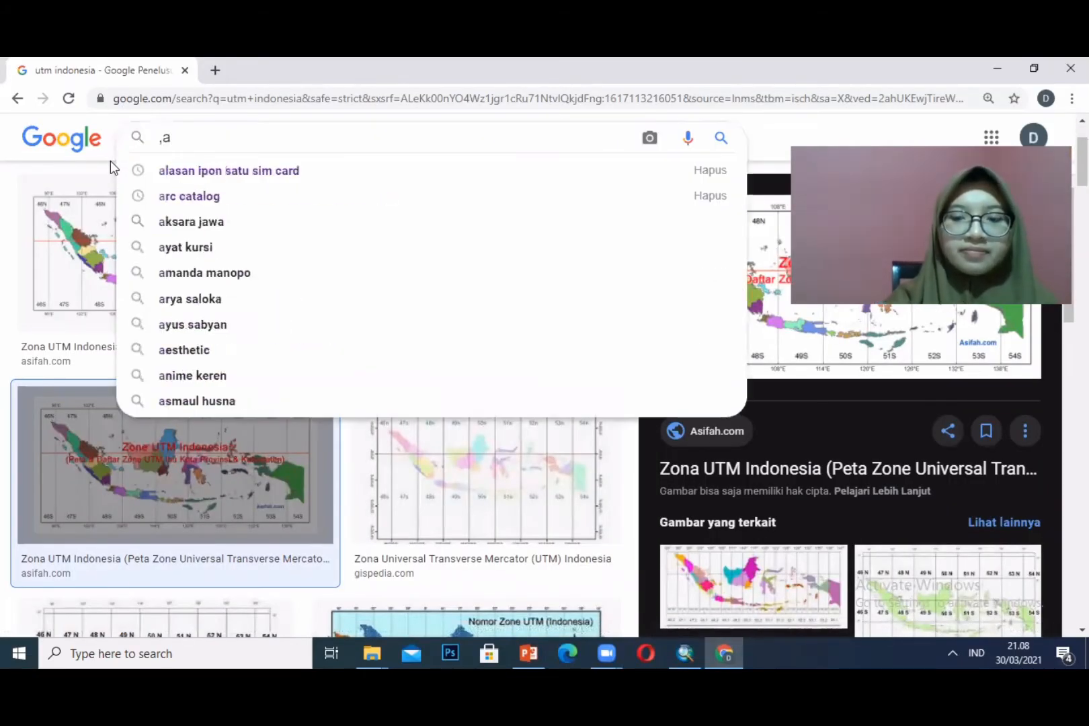
key(BackSpace)
key(BackSpace)
text(map)
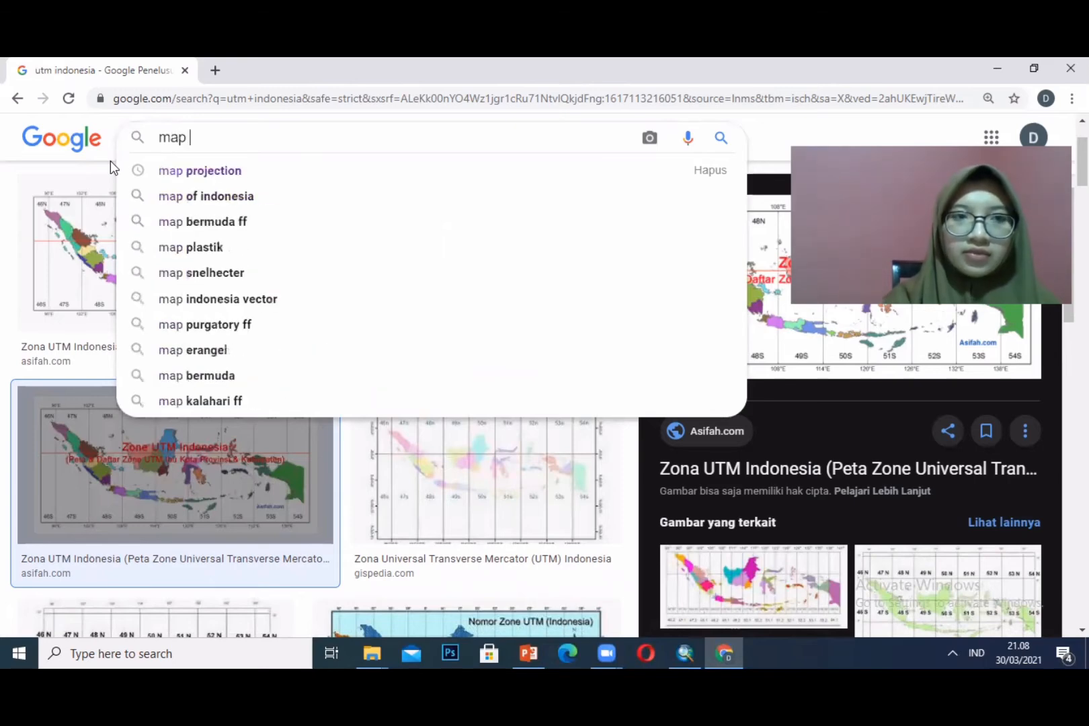
click(312, 170)
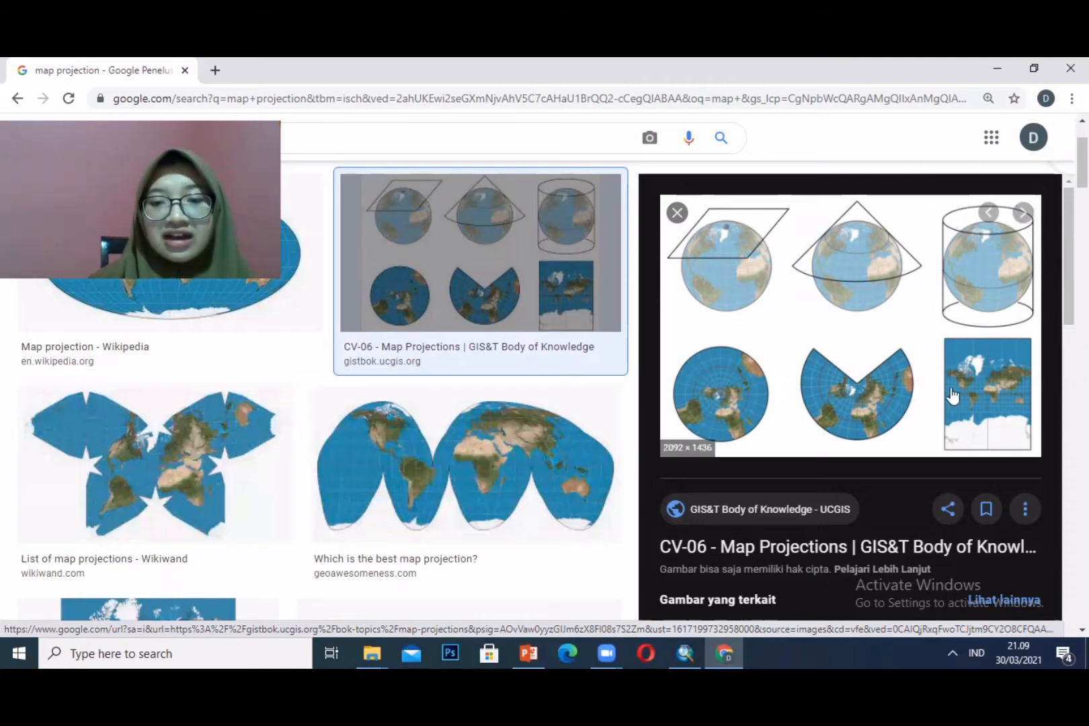
- Launch ArcMap 10.8 and dismiss the Getting Started dialog to work in an untitled map
click(684, 650)
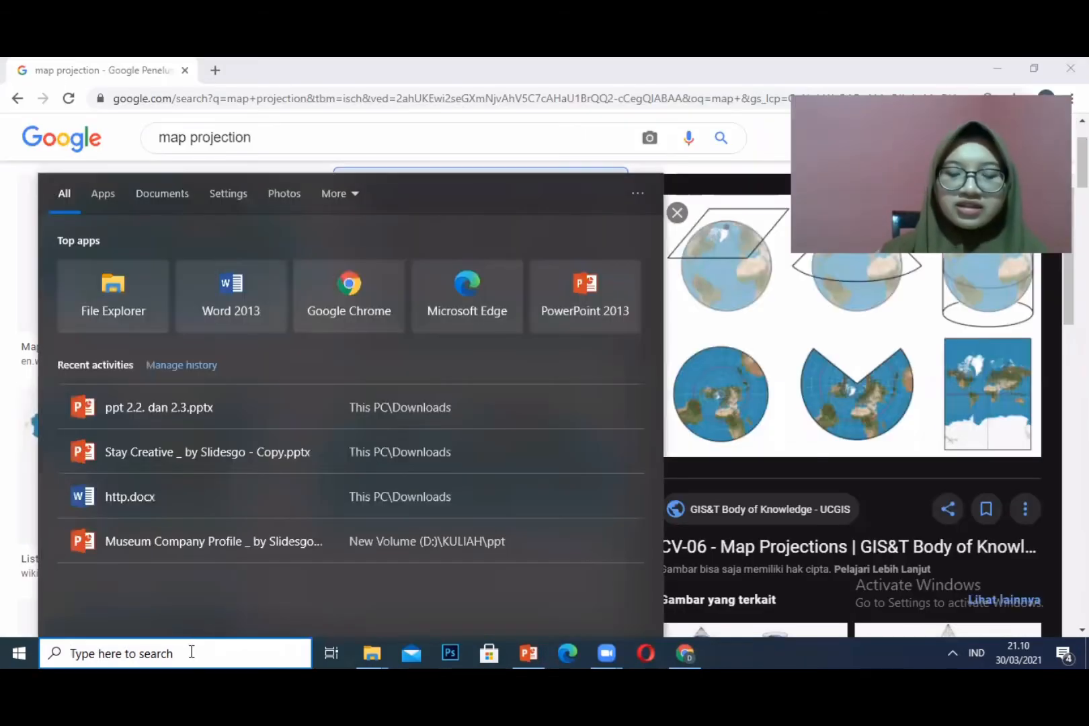
text(arv)
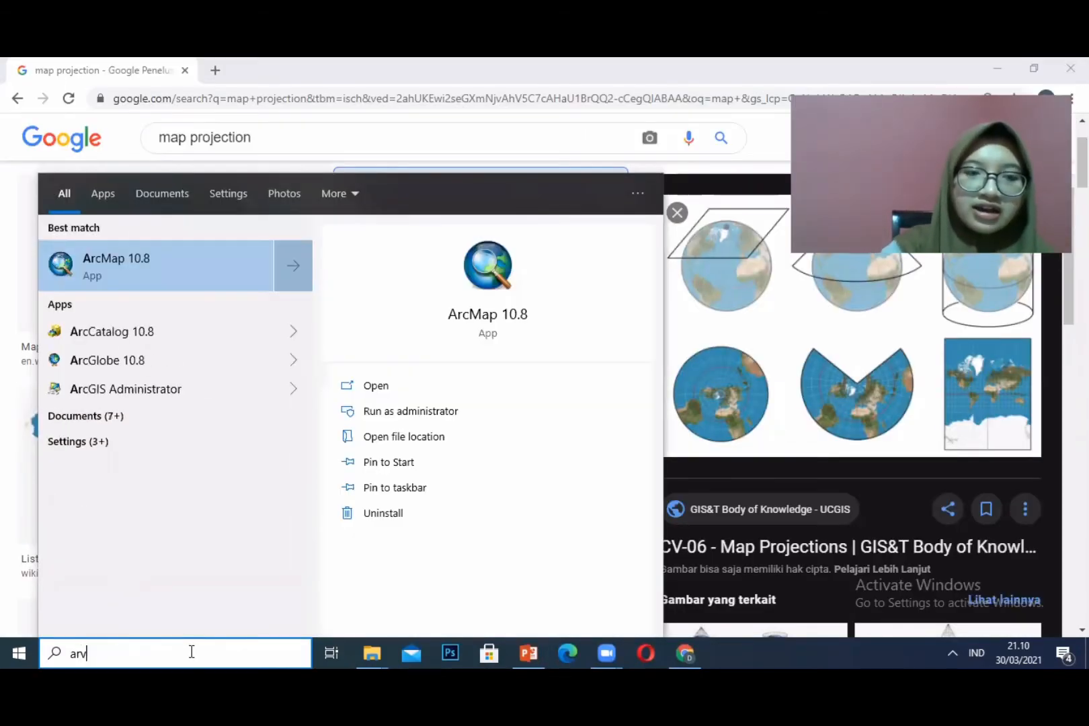
key(BackSpace)
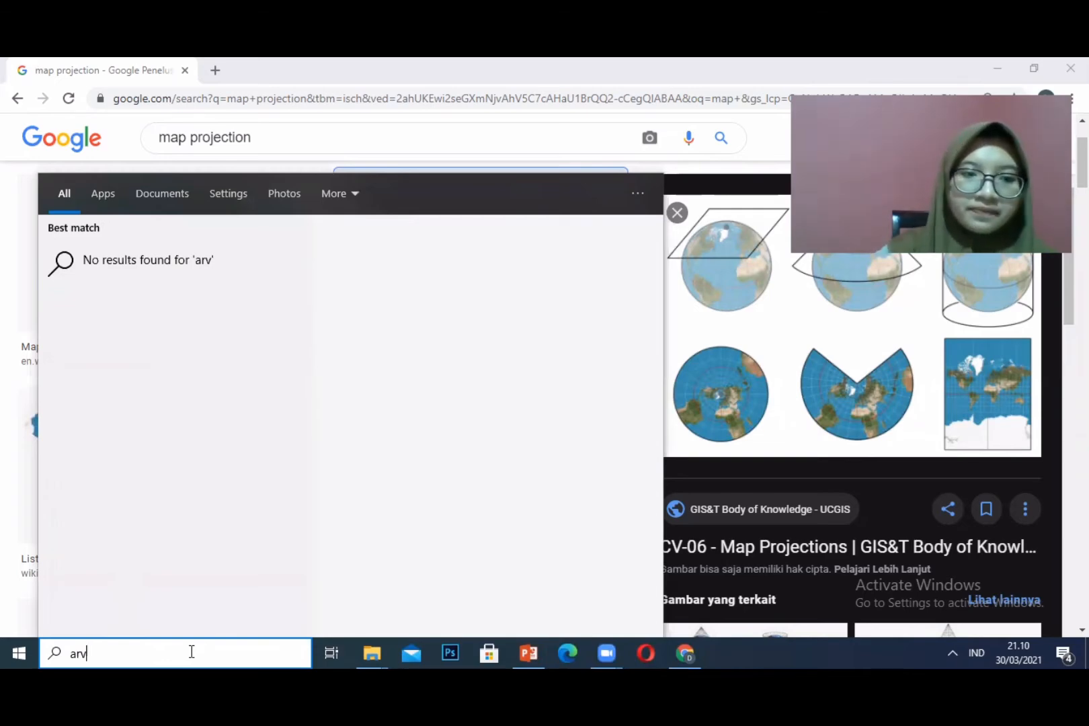
key(BackSpace)
text(c )
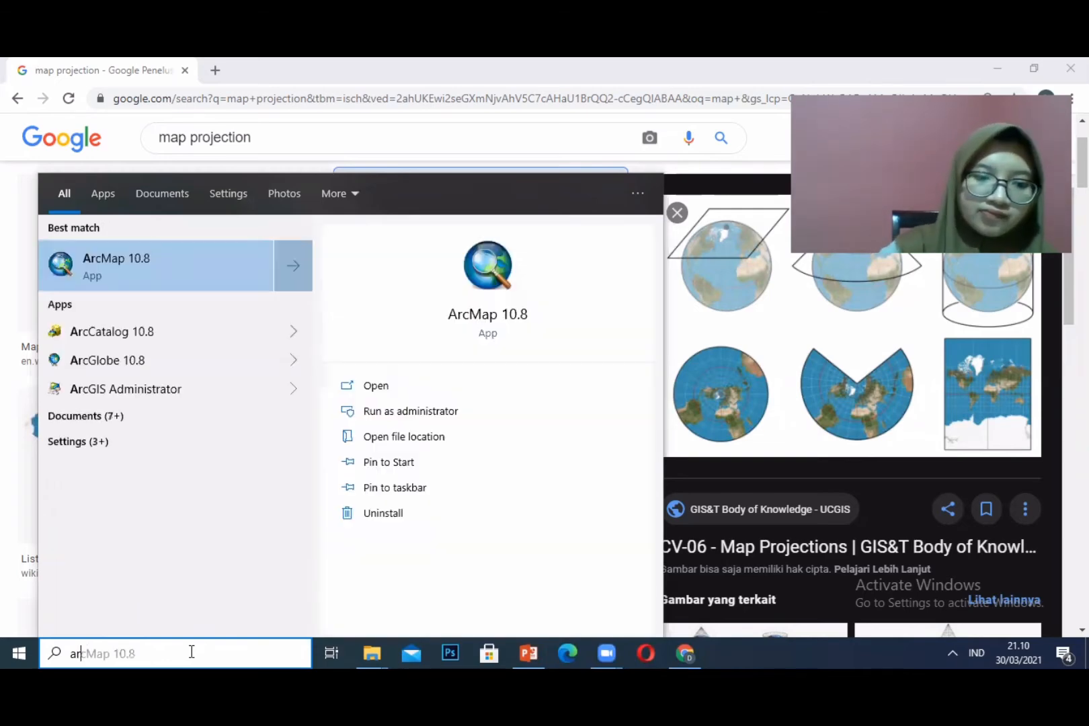
text(m)
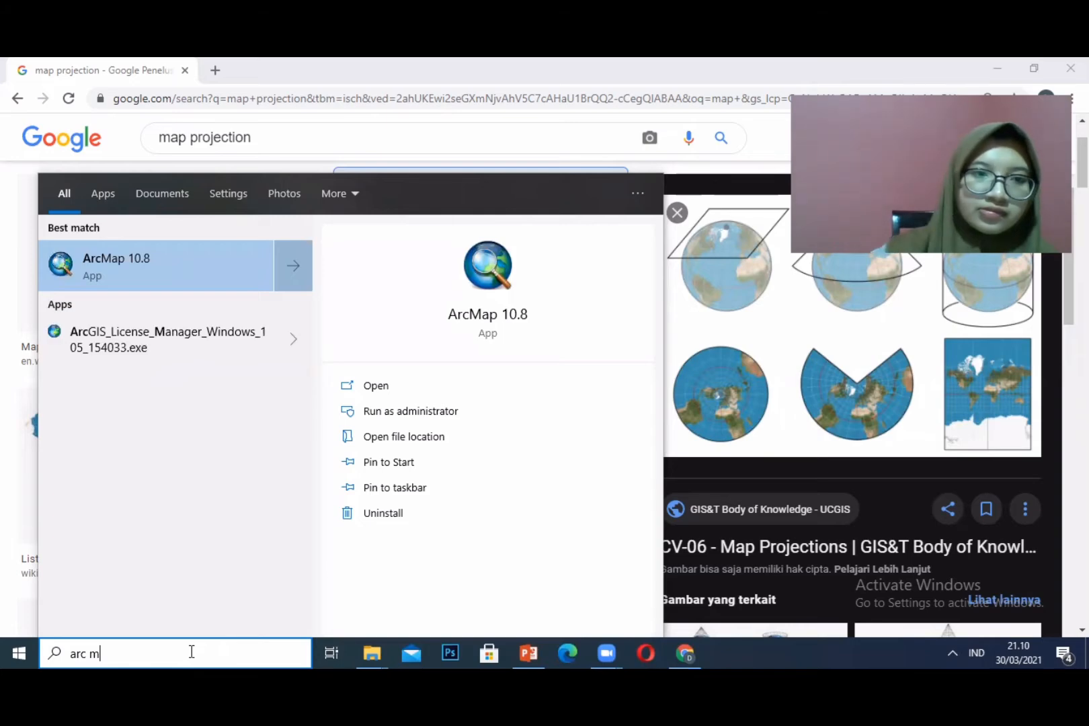
key(Return)
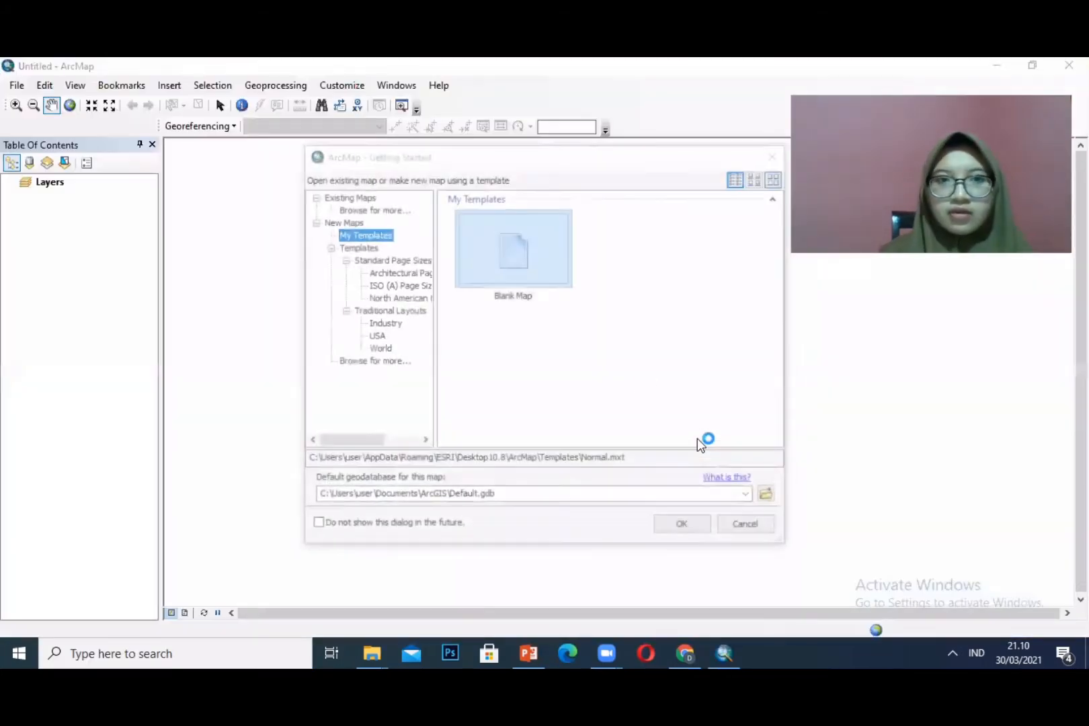
click(776, 154)
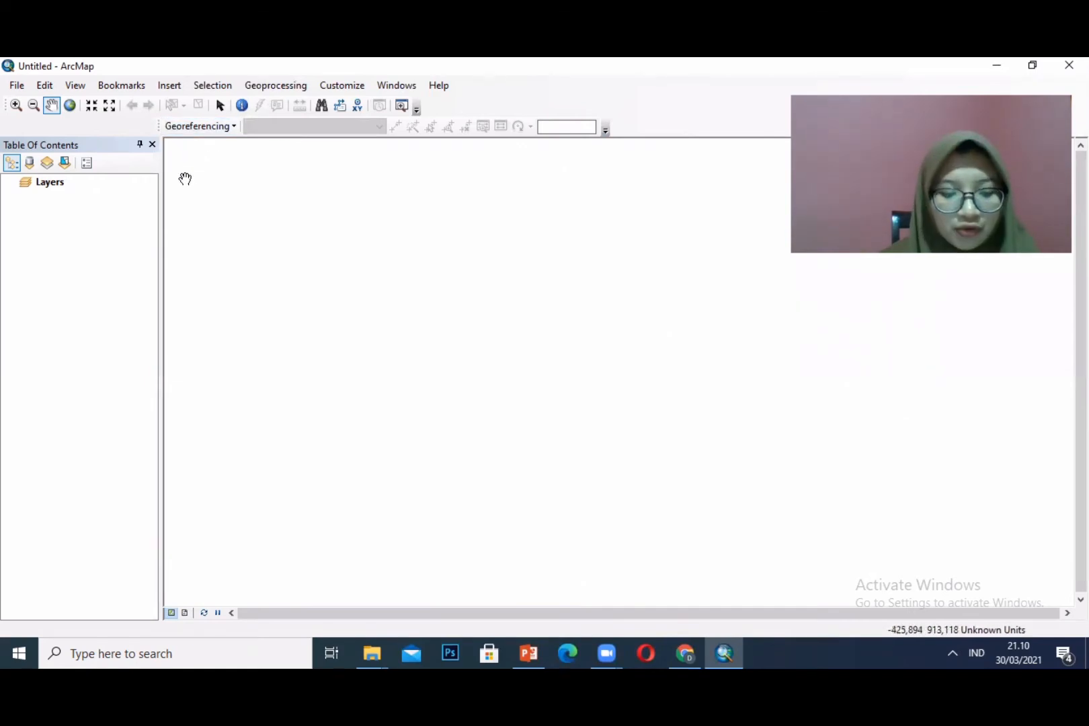
- Add contoh landuse.jpg from the Kota Pasuruan folder to the Layers data frame and dismiss the spatial reference warning
right_click(74, 184)
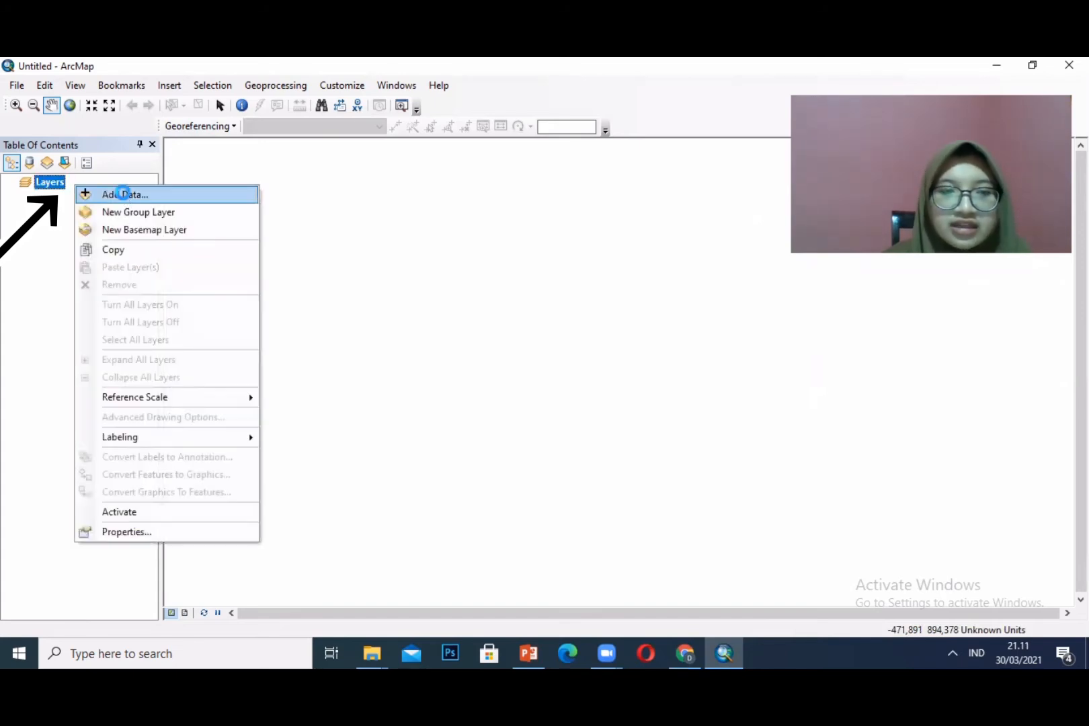
click(123, 193)
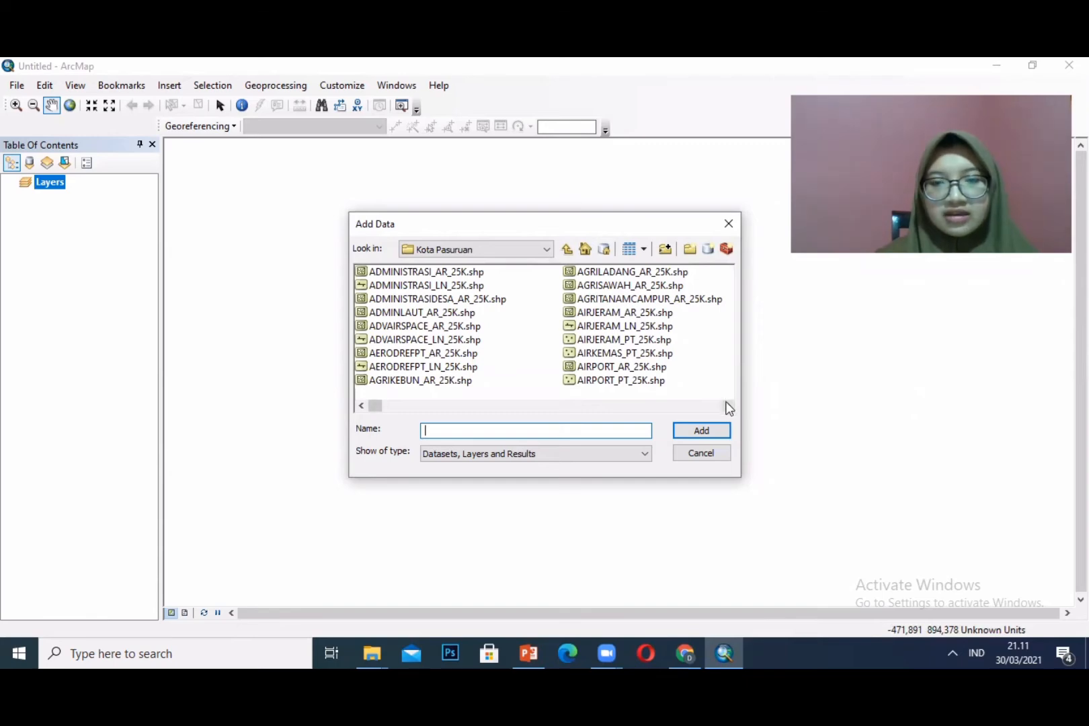
click(727, 406)
click(727, 405)
click(728, 405)
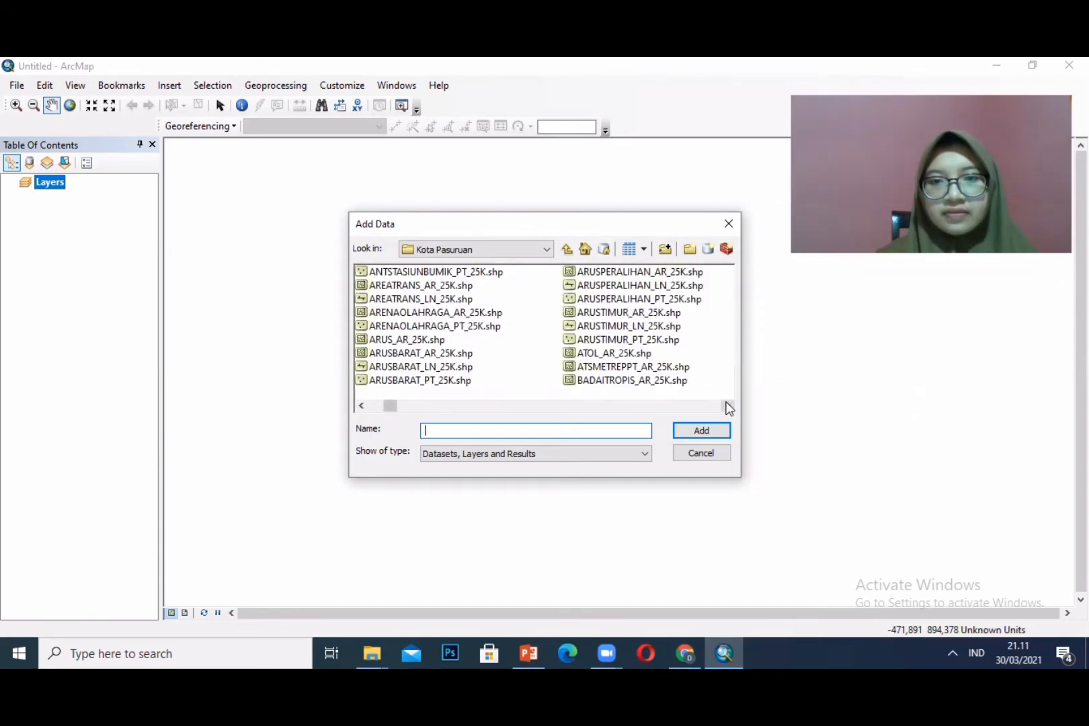
click(727, 405)
click(727, 405)
click(727, 405)
click(727, 405)
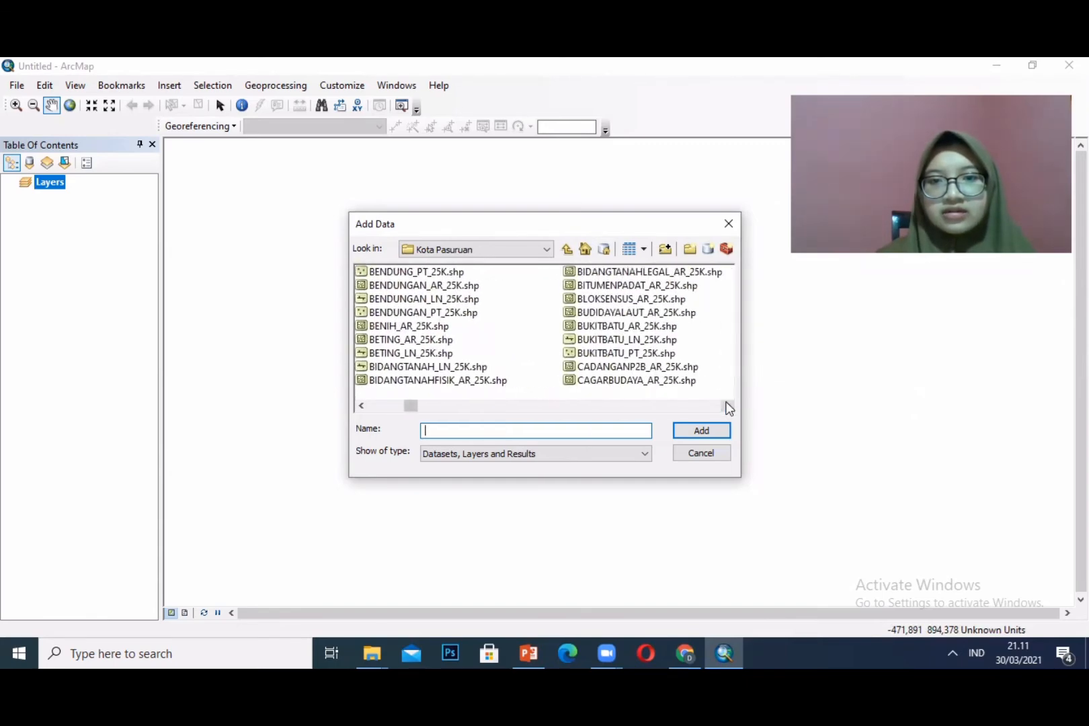
click(727, 405)
click(655, 368)
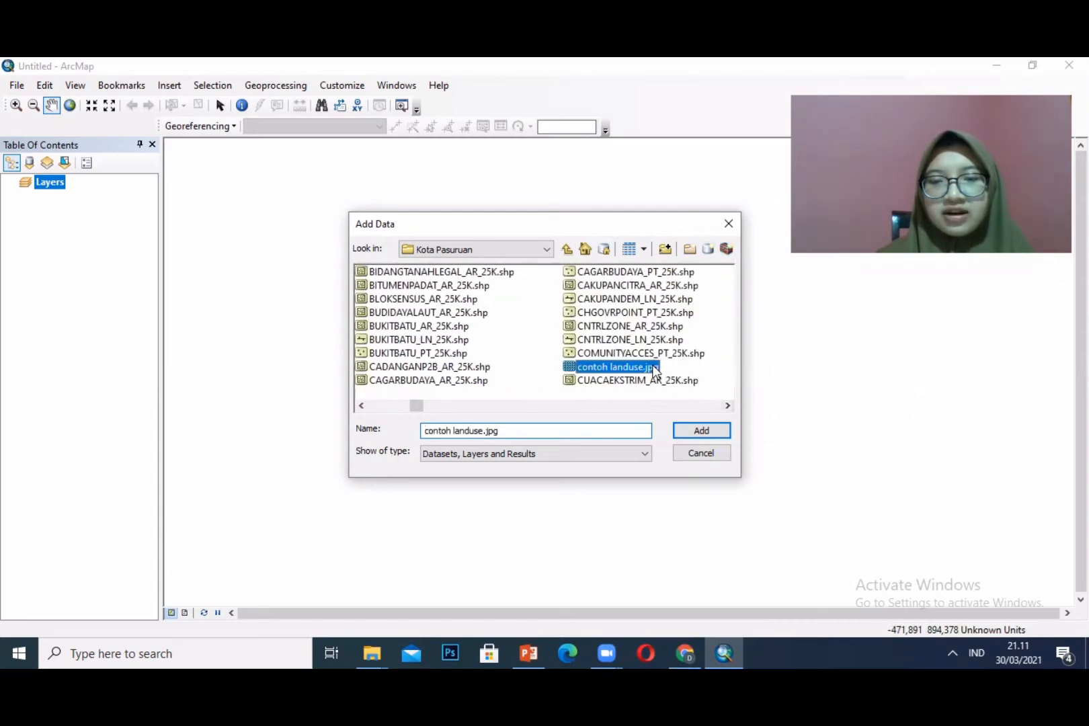
click(714, 430)
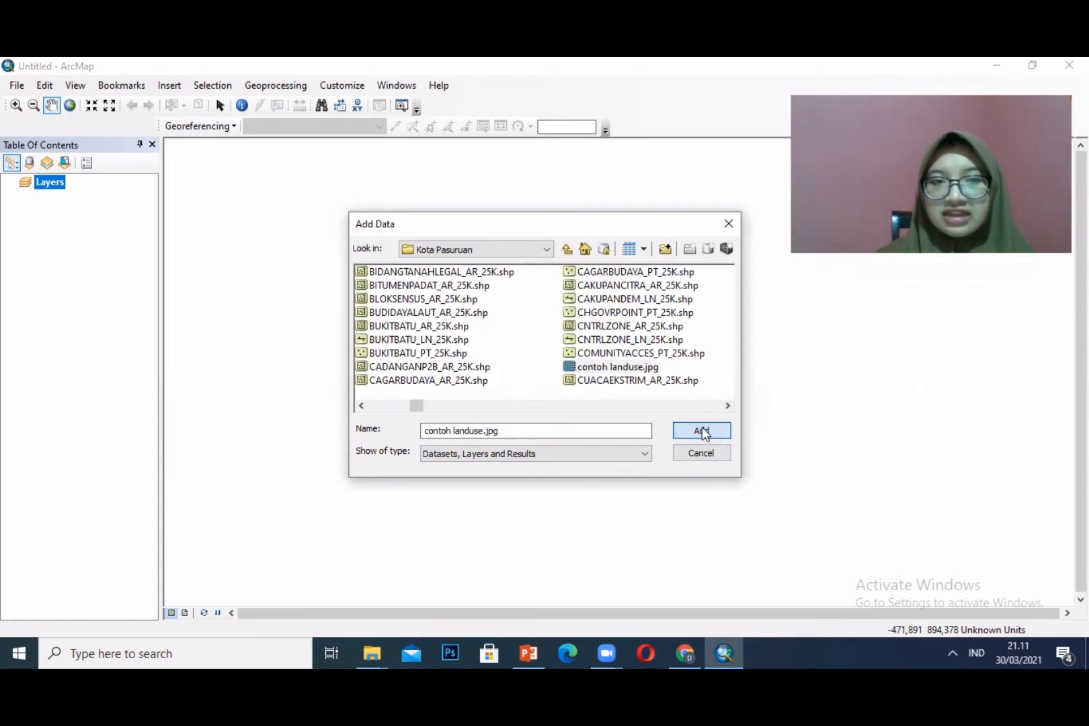
click(697, 429)
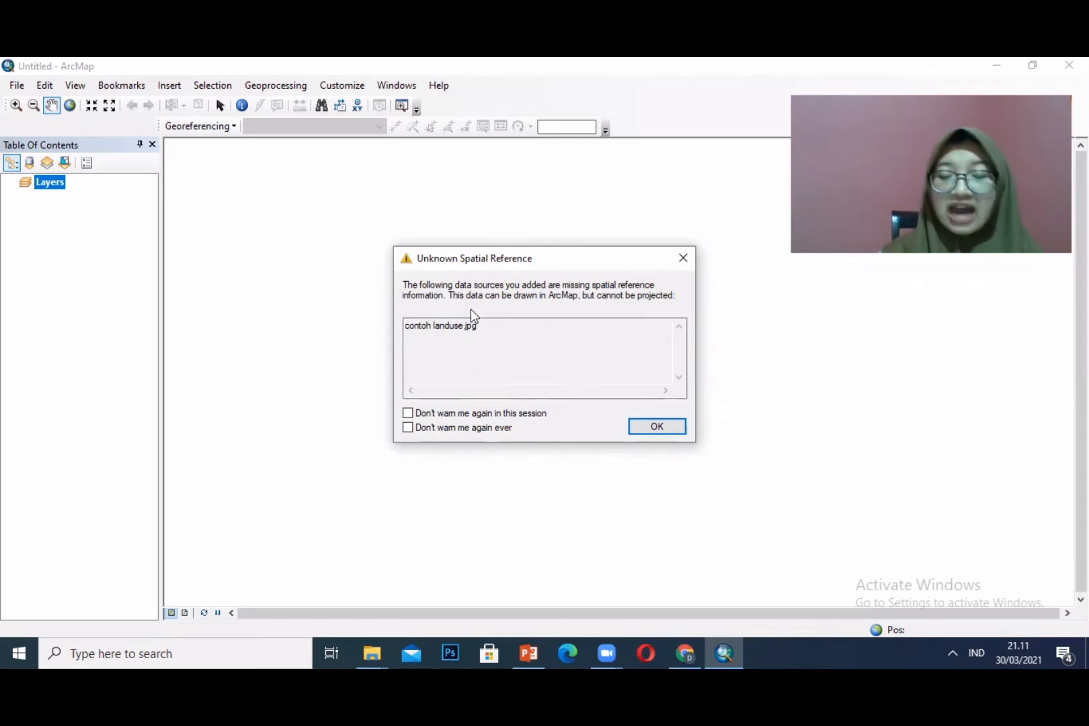
click(679, 260)
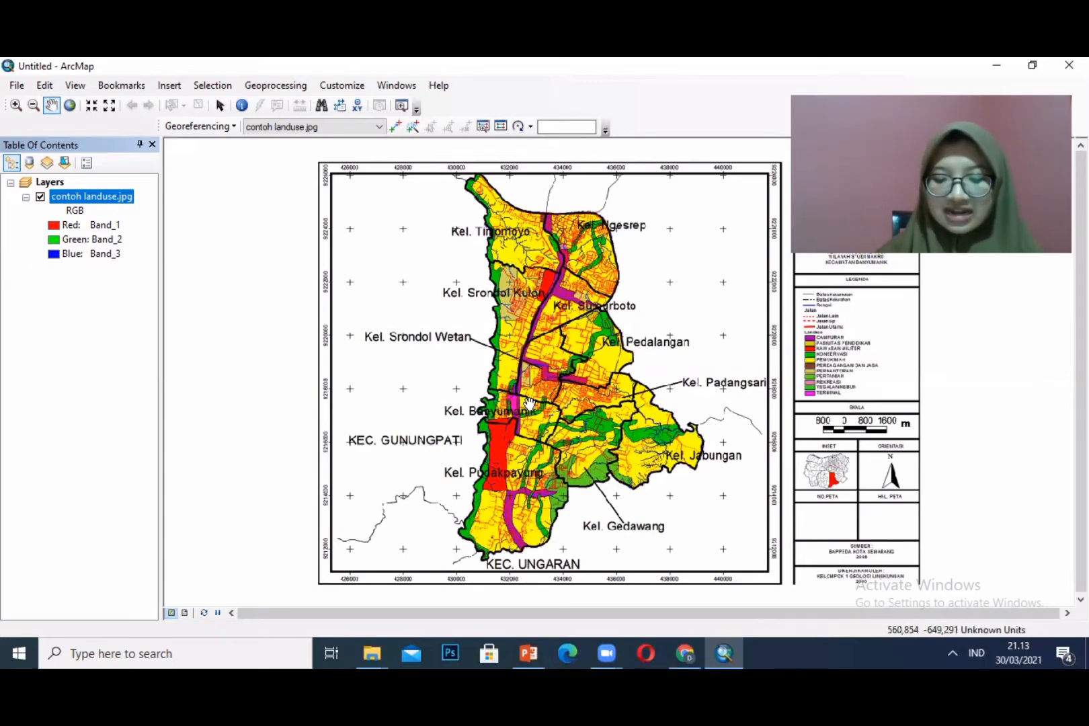
- Show the Standard toolbar and dock it with the other toolbars
right_click(553, 102)
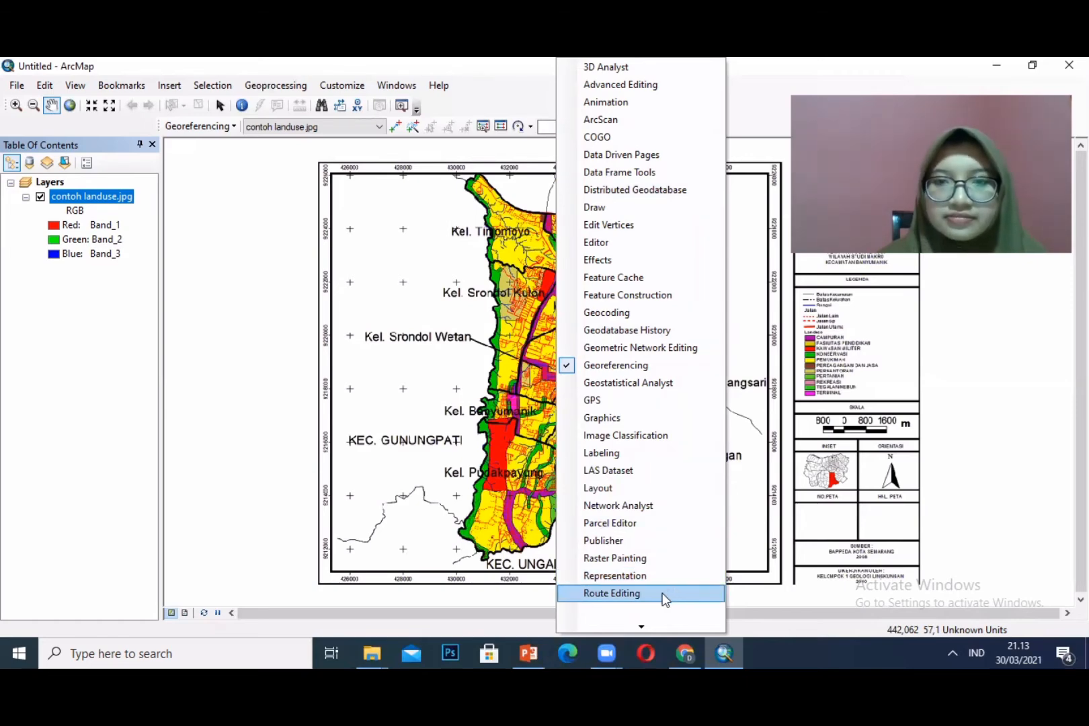
scroll(664, 600, down, 3)
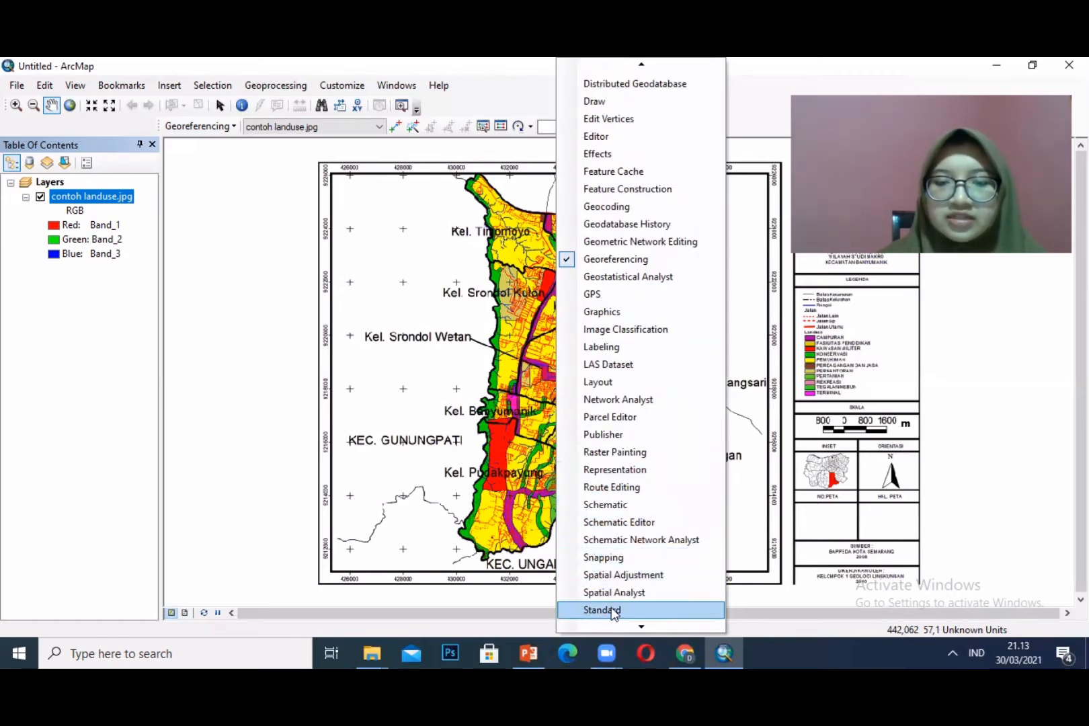
click(573, 610)
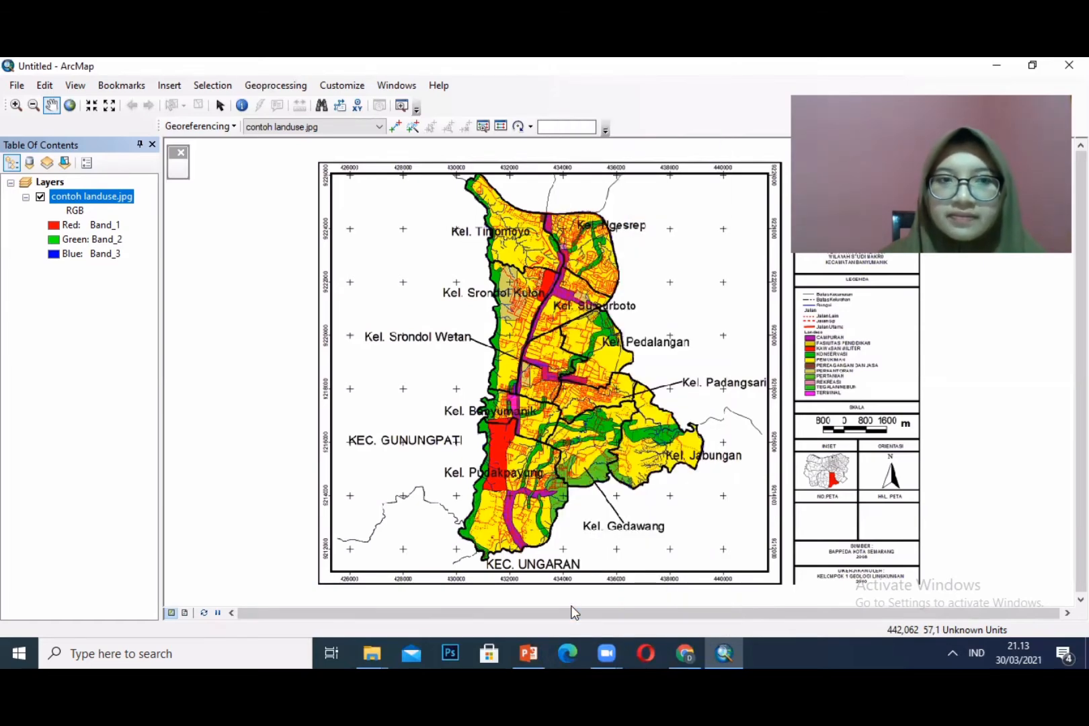
double_click(173, 154)
- Identify the land use map's pixel values at a point near Kel. Jabungan and close the results
drag(276, 208, 288, 212)
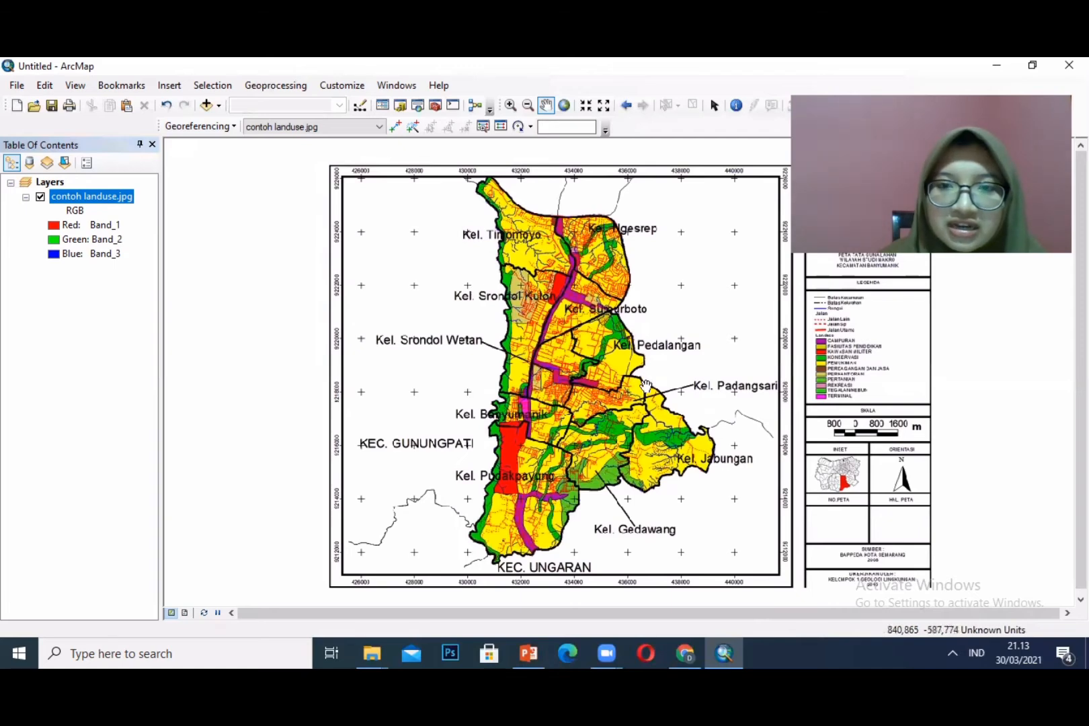
drag(712, 464, 664, 417)
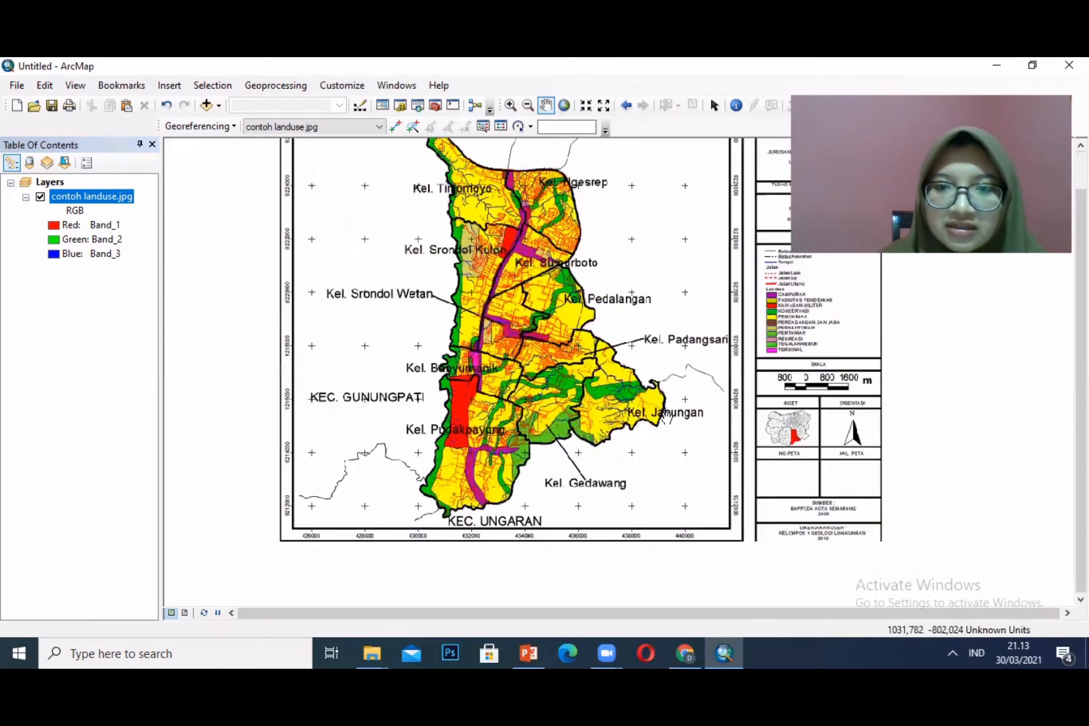
right_click(616, 372)
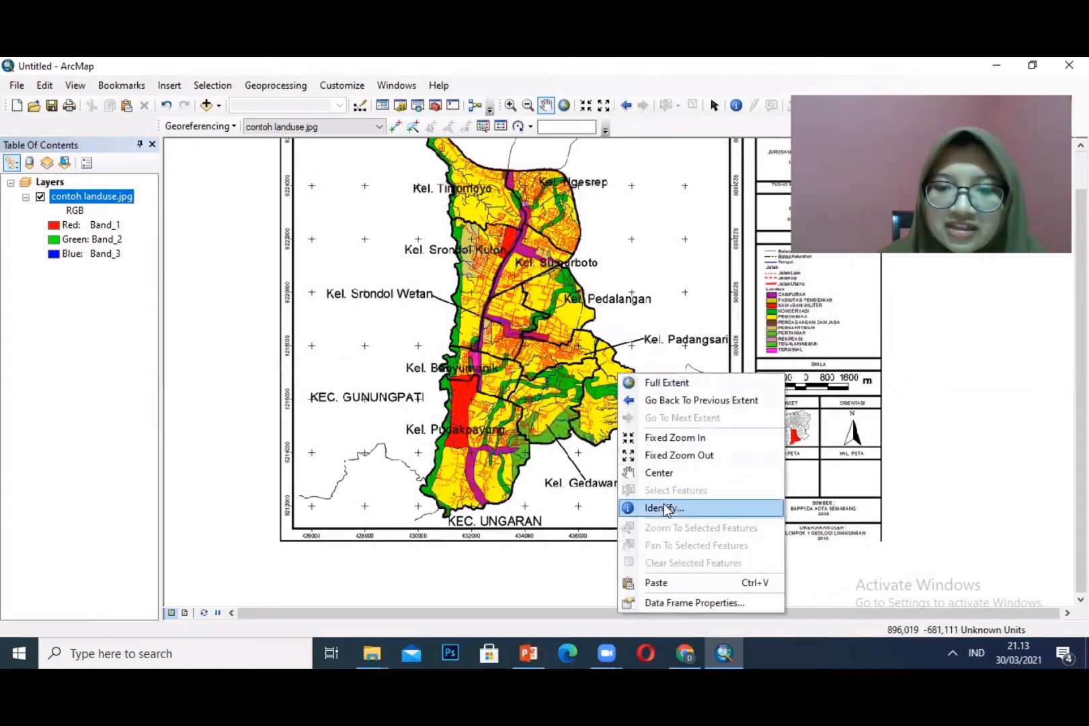
click(668, 507)
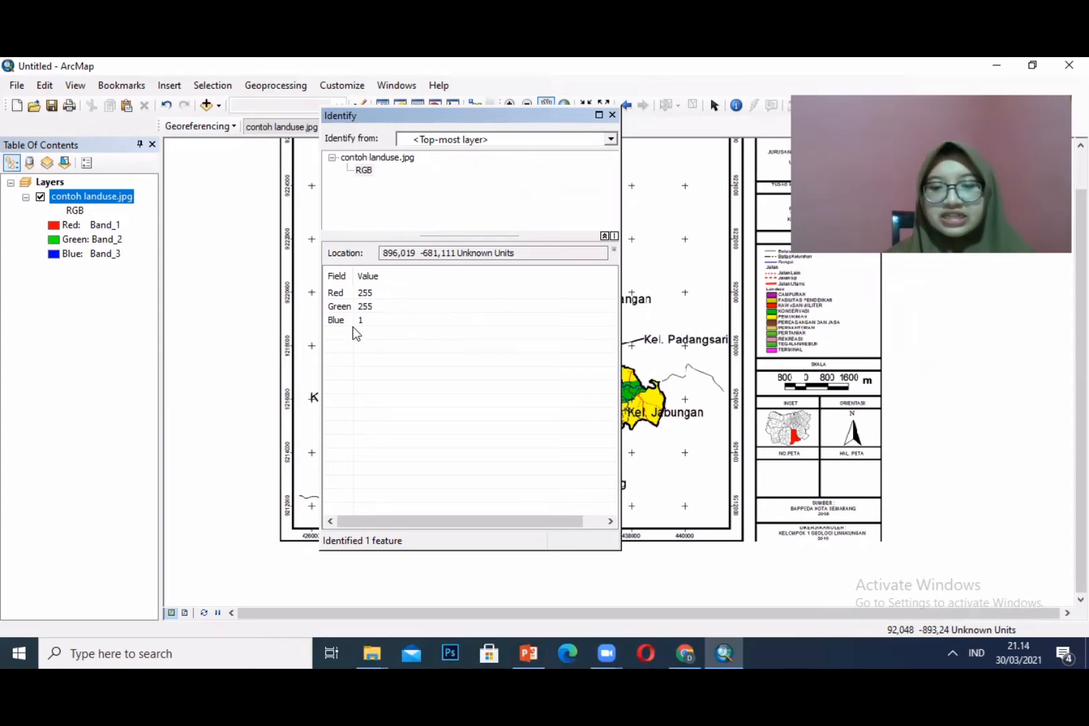
click(612, 114)
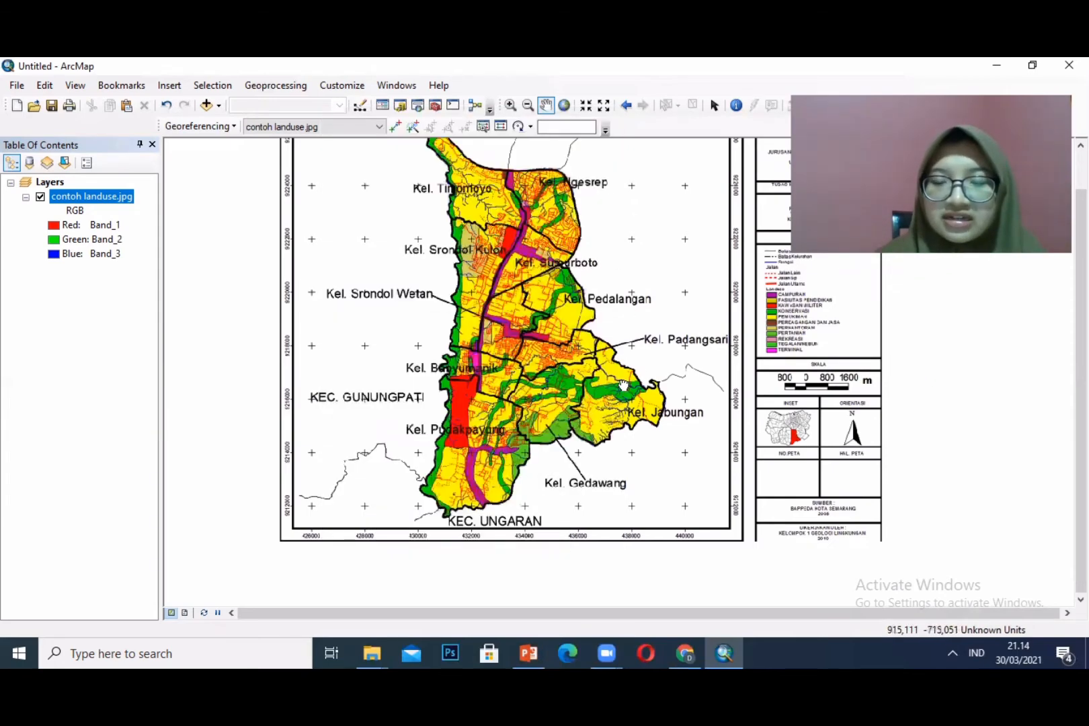
drag(629, 398, 617, 378)
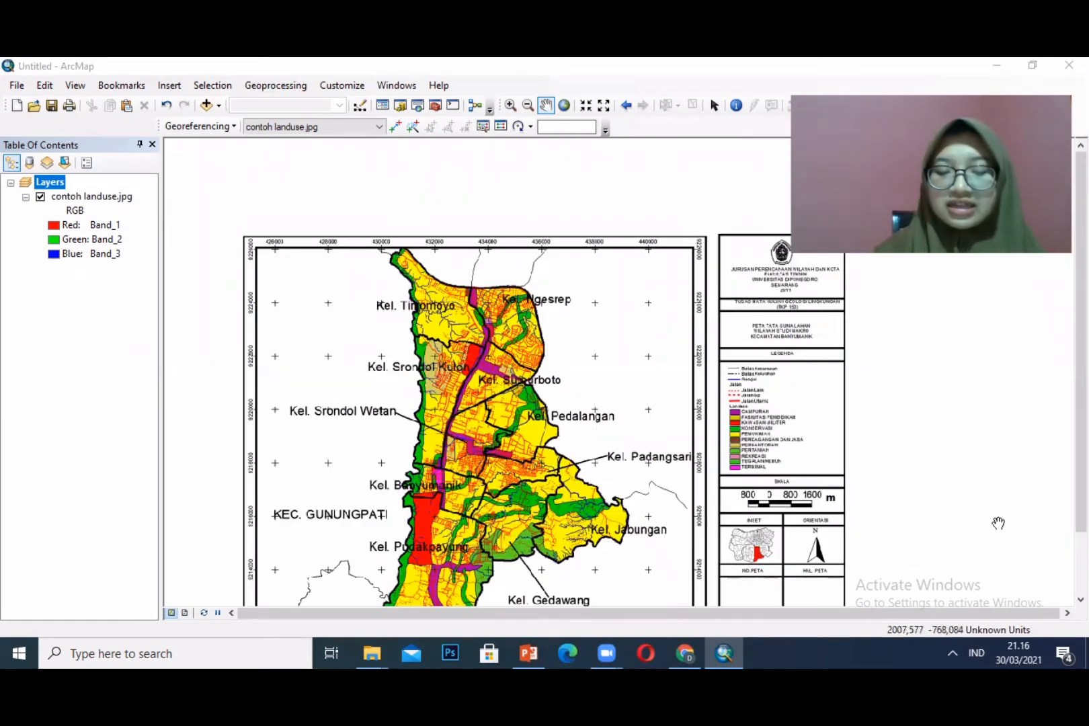
- Turn off Auto Adjust for georeferencing contoh landuse.jpg and check that it is disabled
click(215, 127)
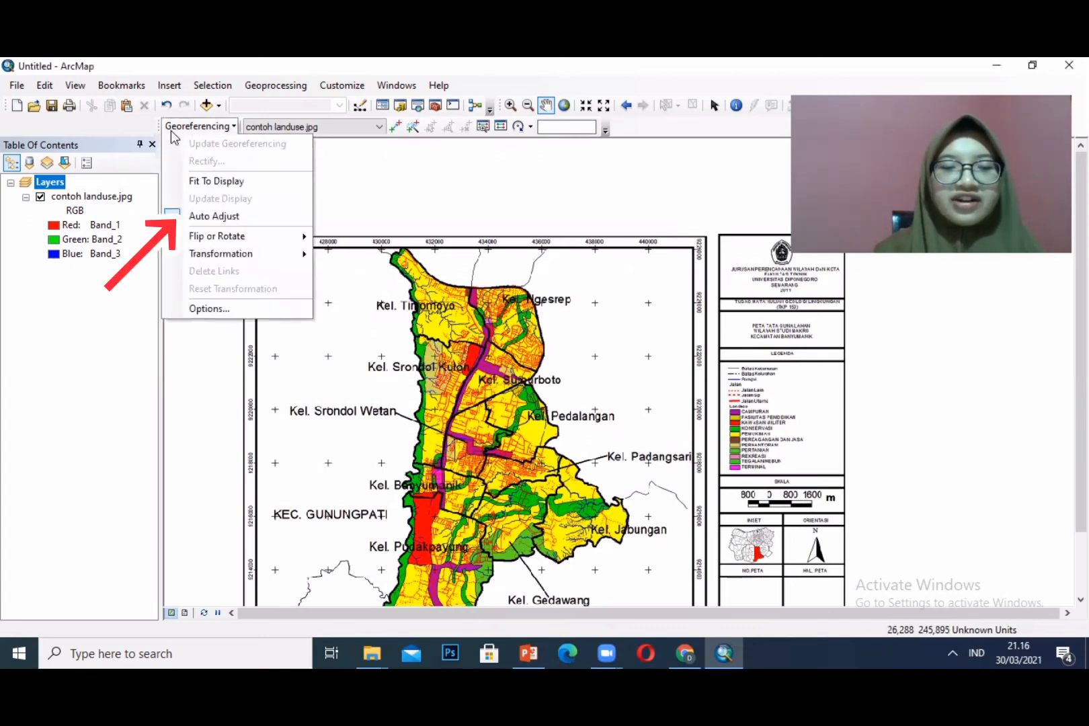
click(184, 216)
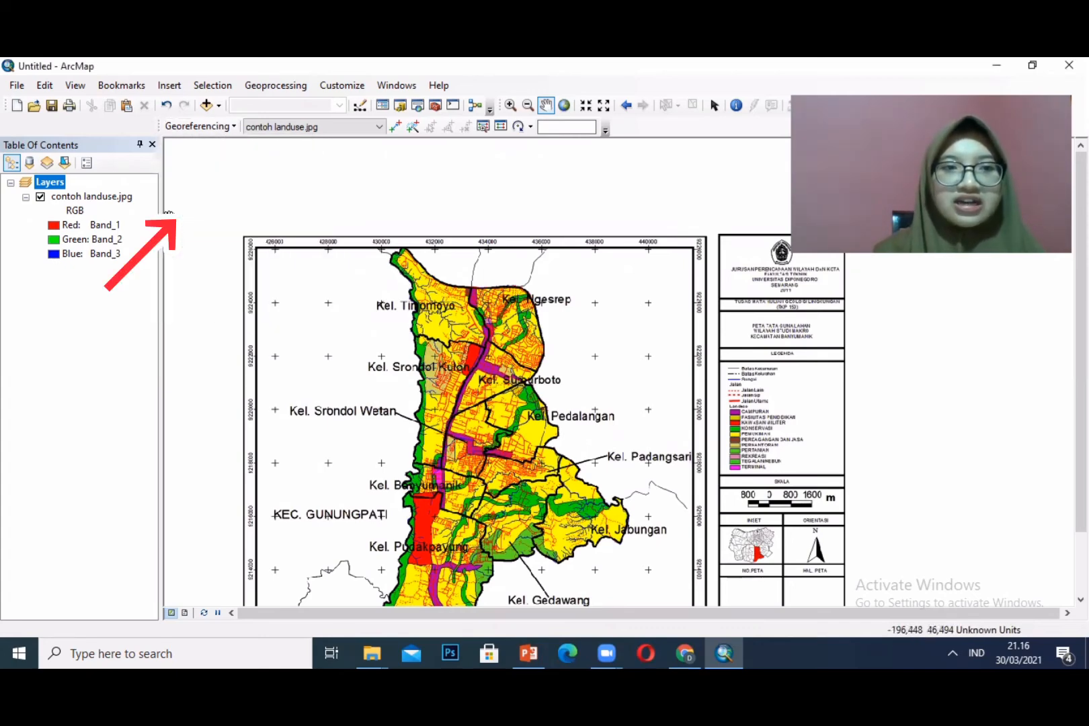
click(230, 131)
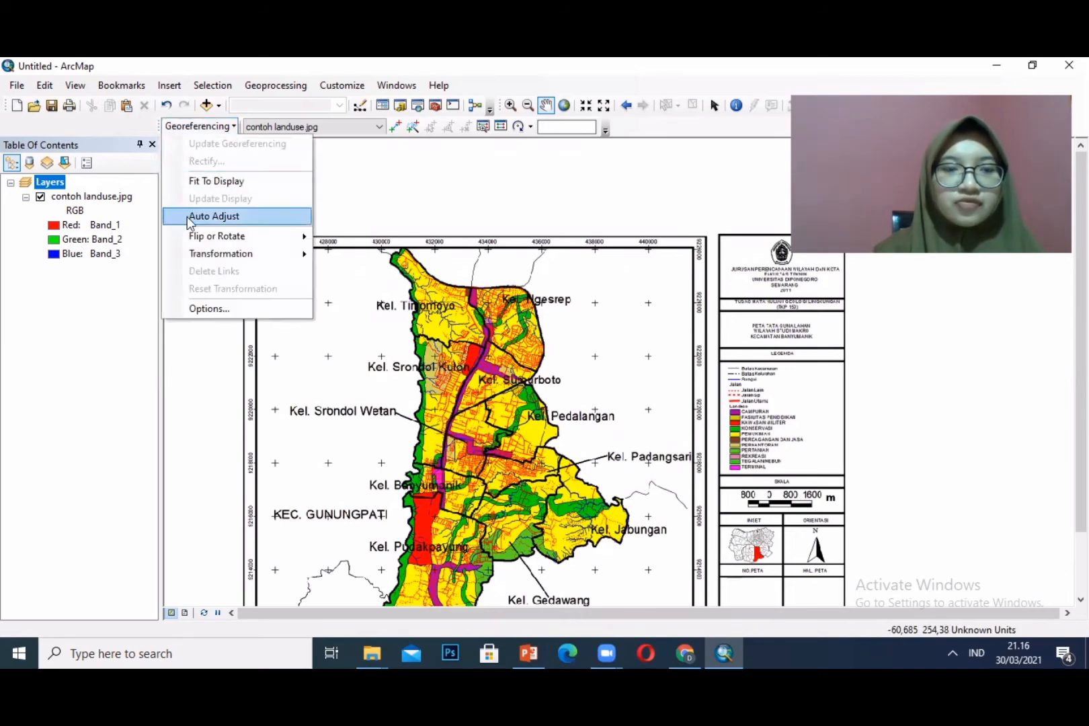
mouse_move(223, 239)
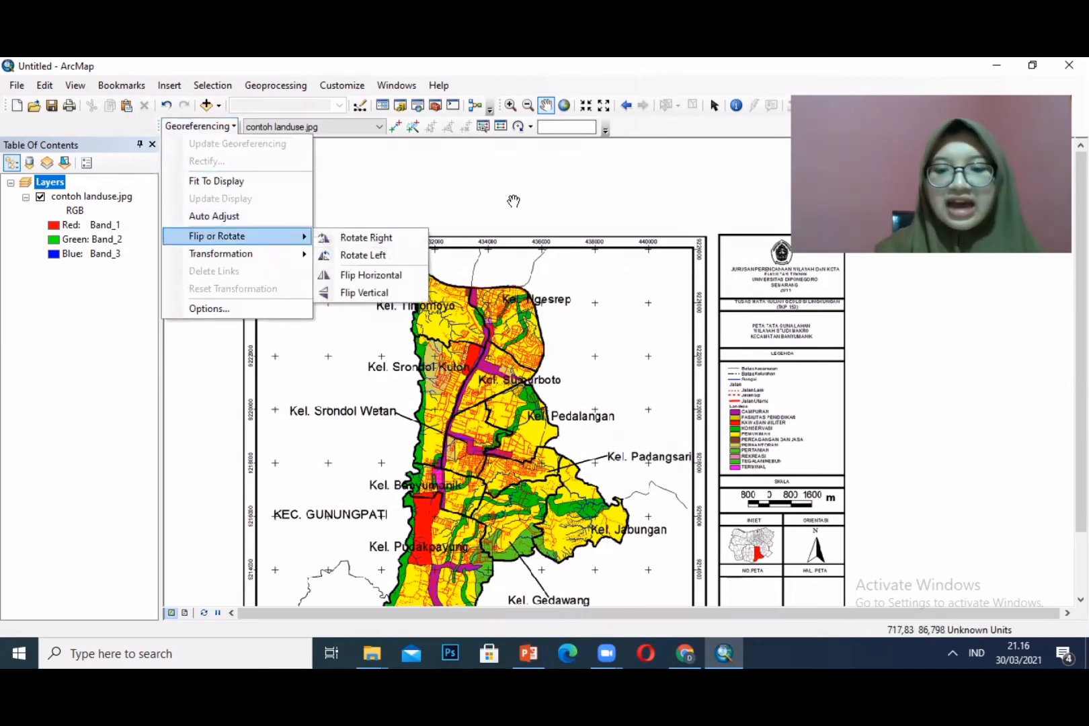
click(595, 208)
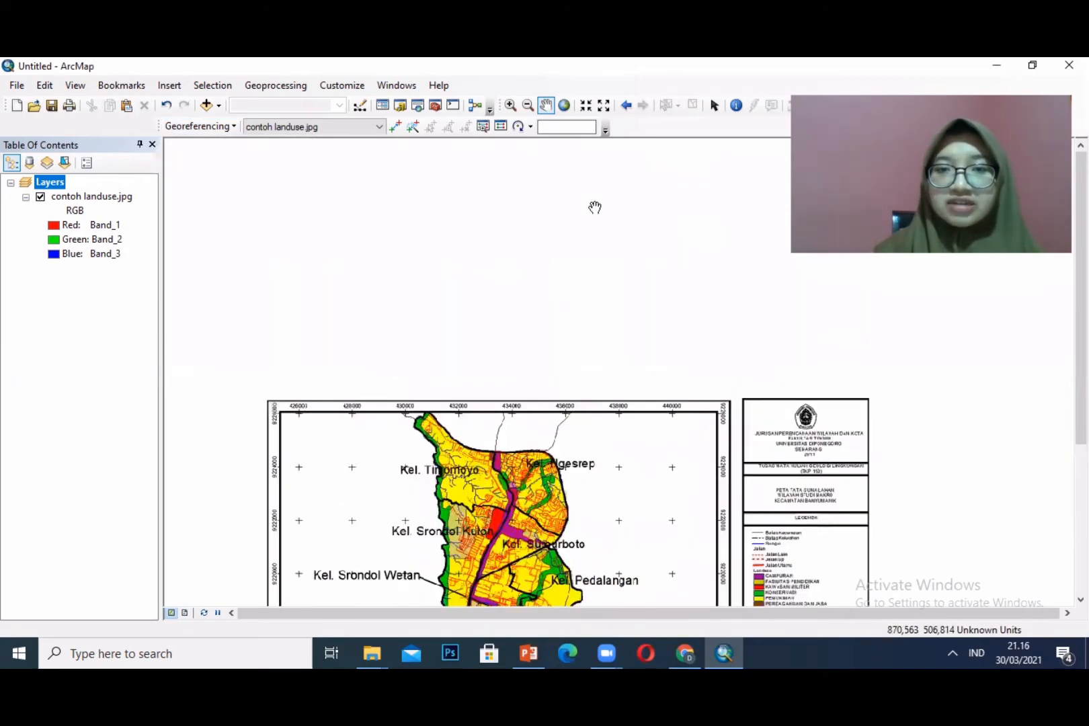
- Place a georeferencing control point on the map's grid cross where 440000 meets 9212000
drag(596, 433, 576, 308)
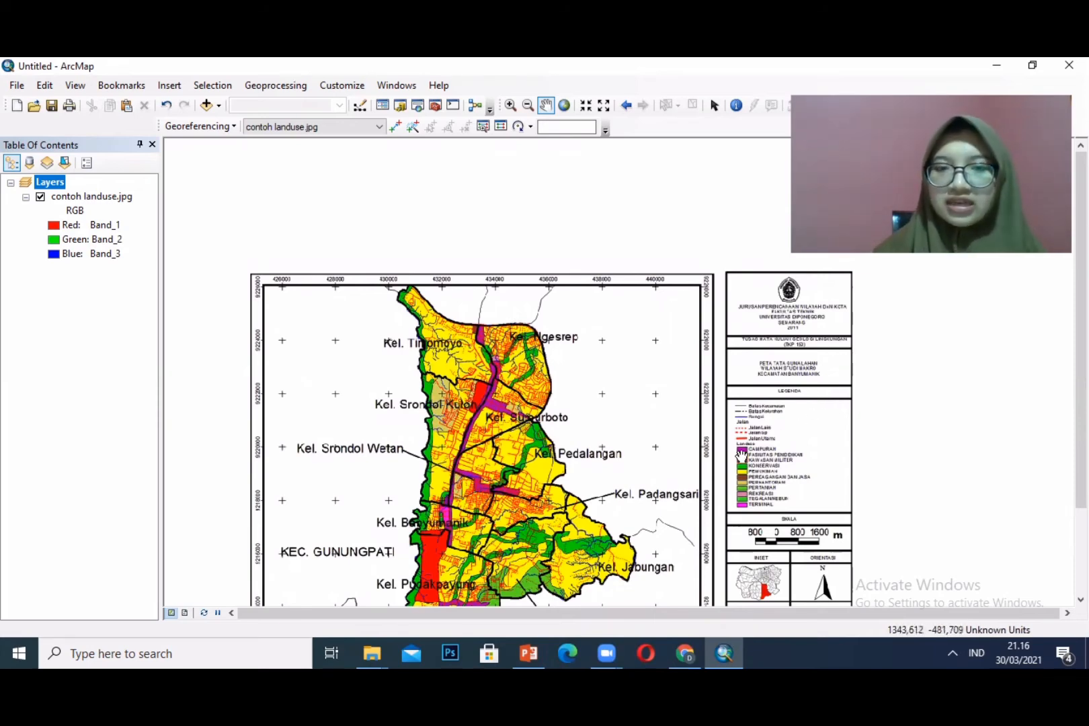
drag(656, 462, 646, 363)
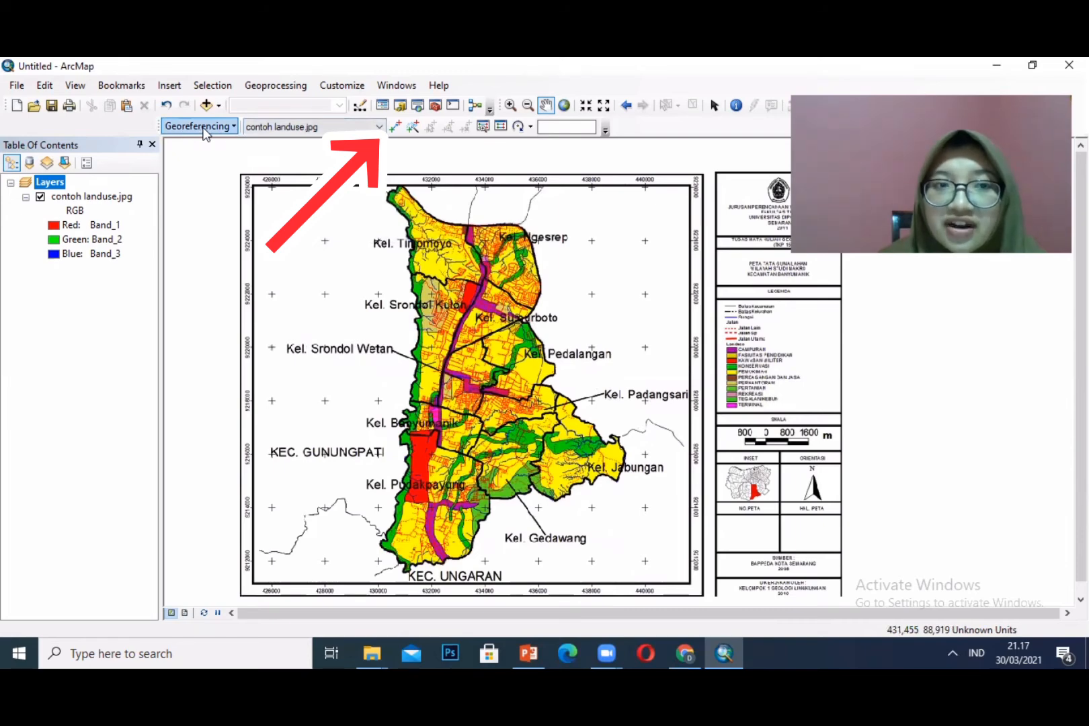
click(396, 128)
scroll(679, 528, up, 3)
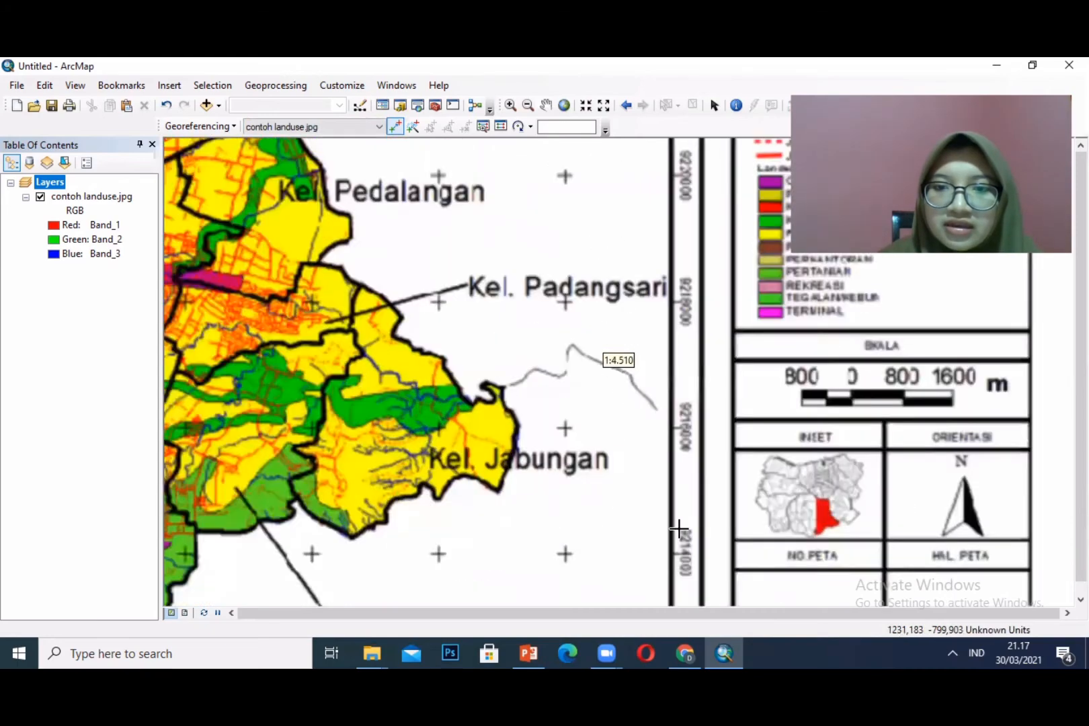
scroll(961, 504, up, 1)
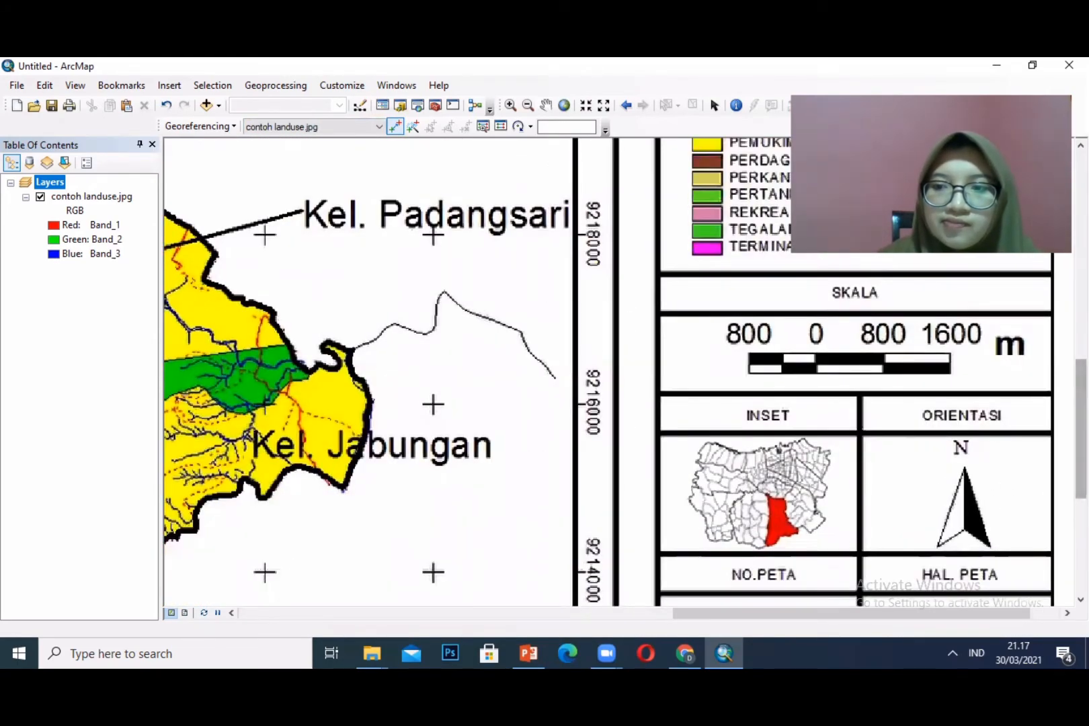
drag(1081, 433, 1081, 528)
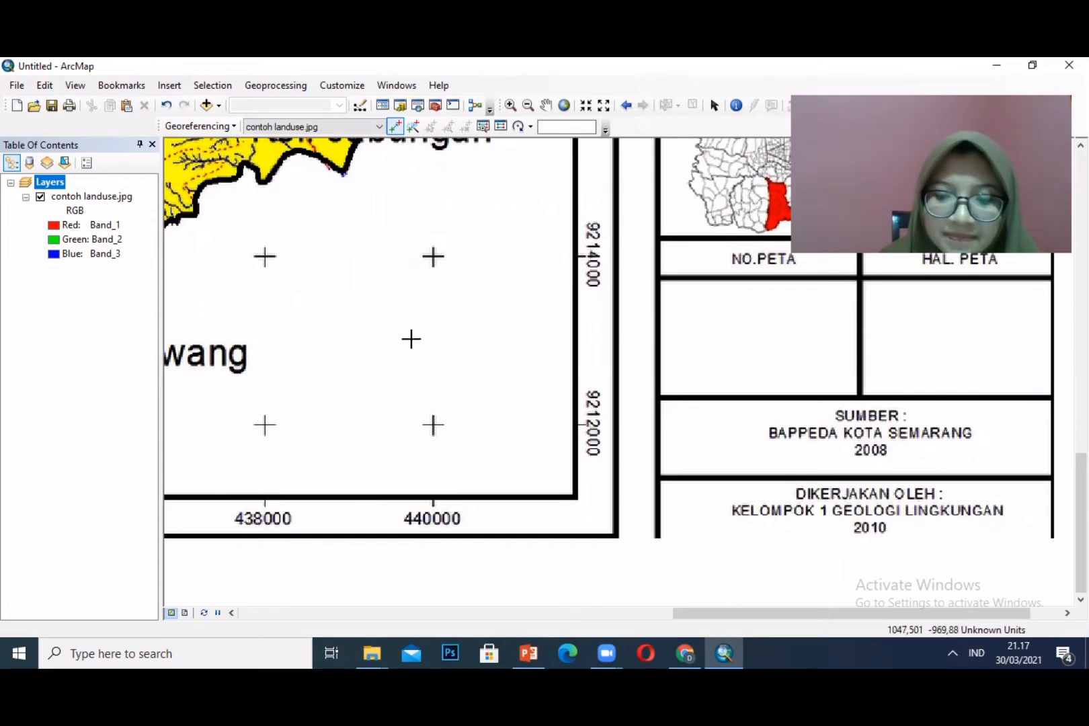
click(433, 423)
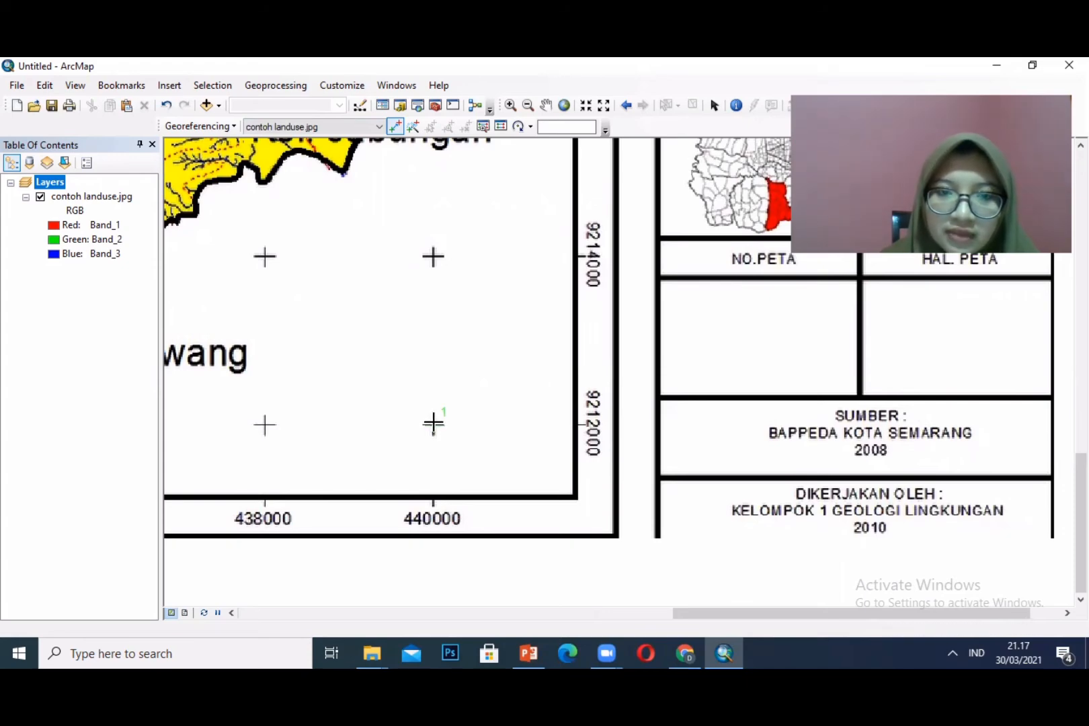
- Set the control point's map coordinates to X 440000 and Y 9212000, and check its entry in the link table
right_click(434, 423)
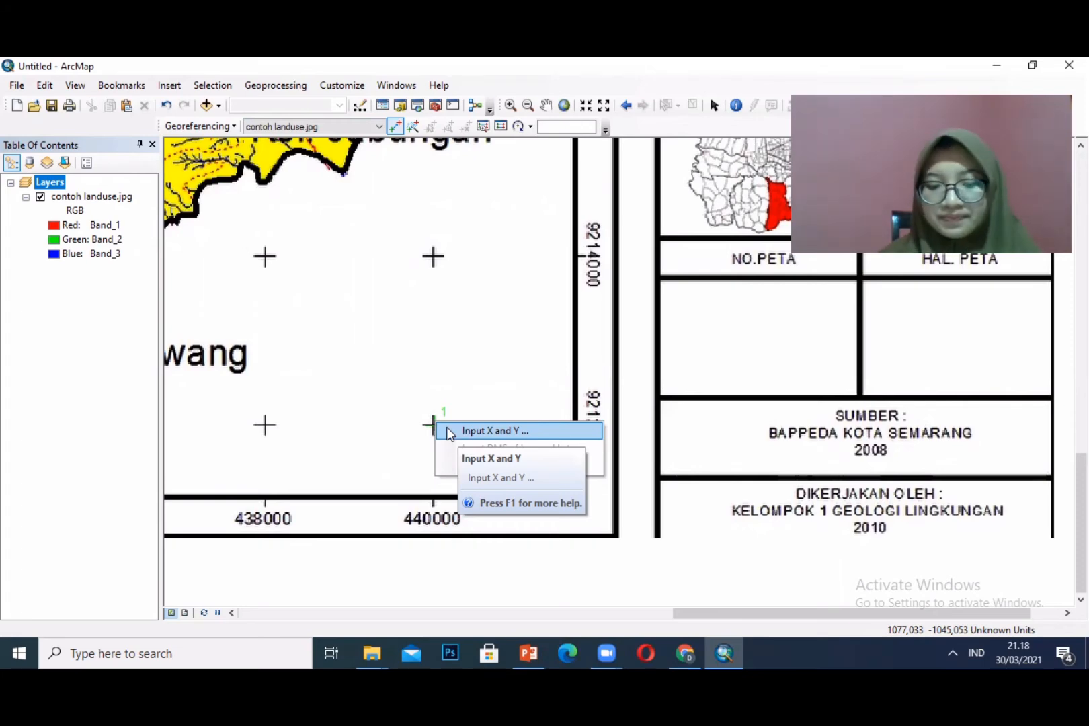
click(449, 433)
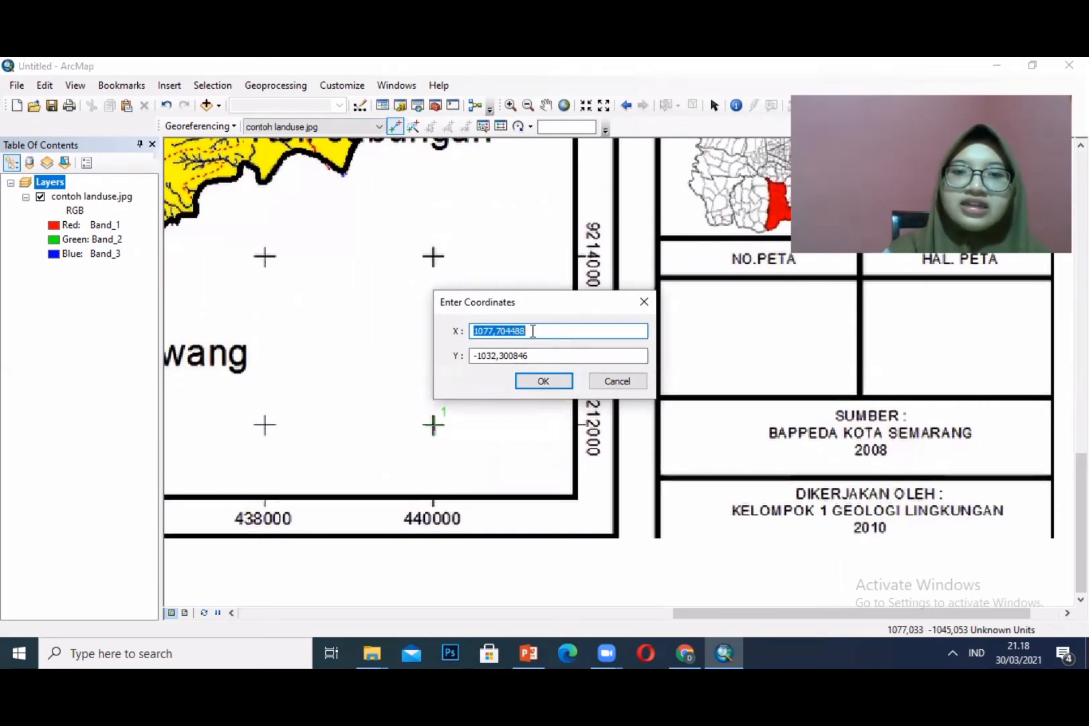
key(BackSpace)
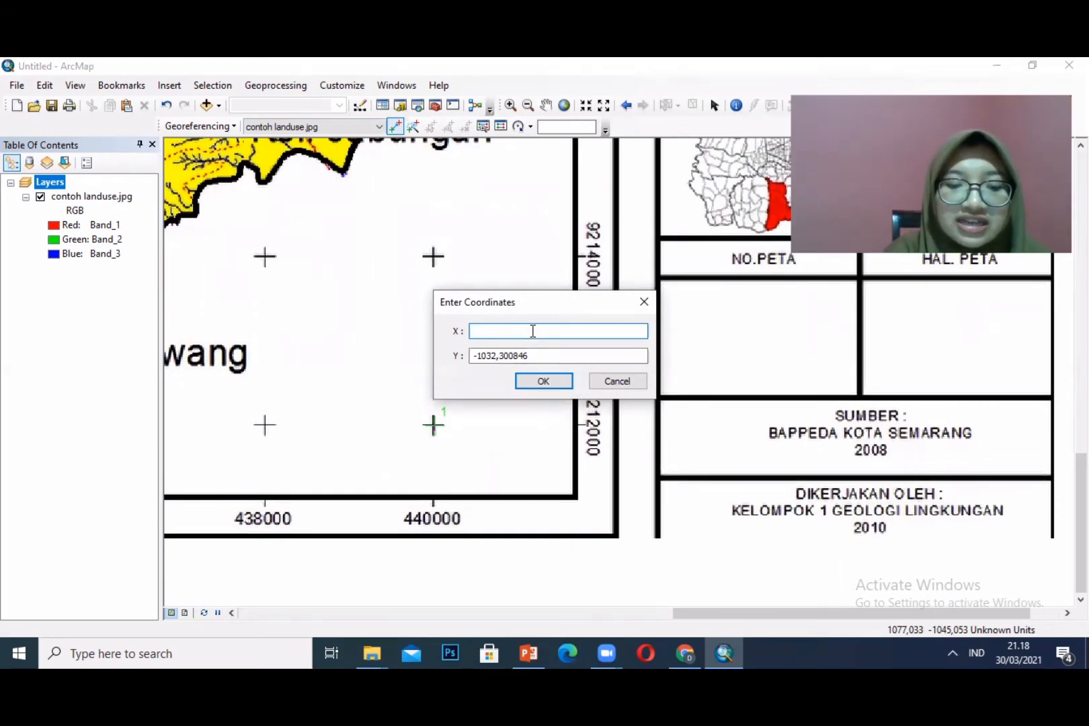
text(44)
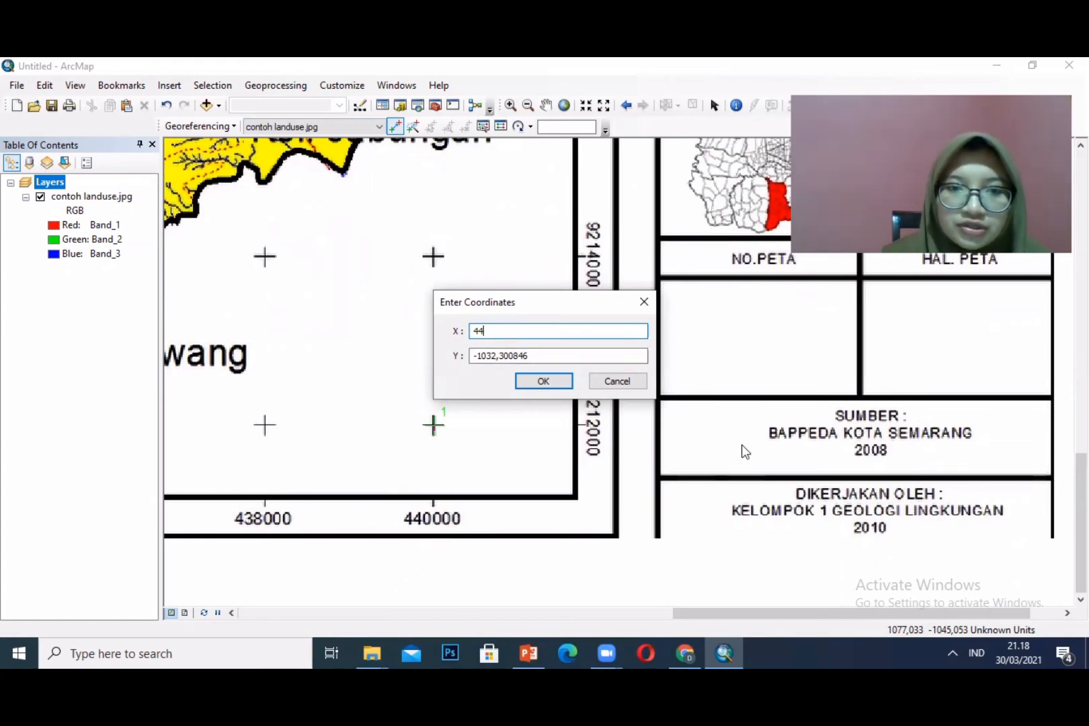
text(00)
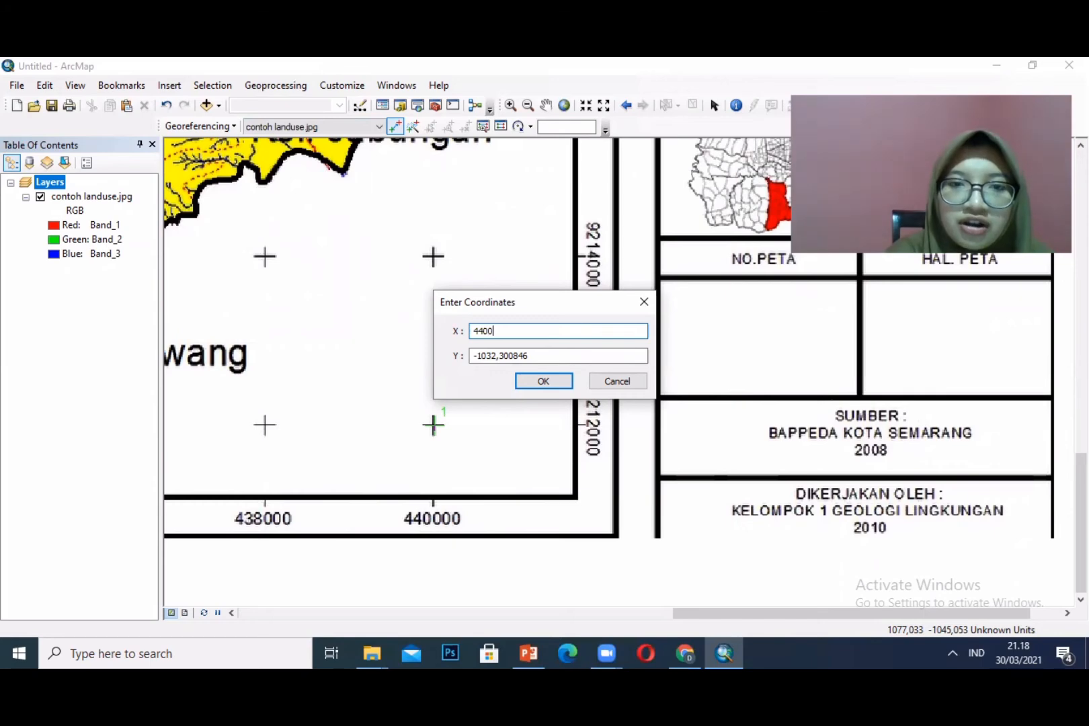
text(00)
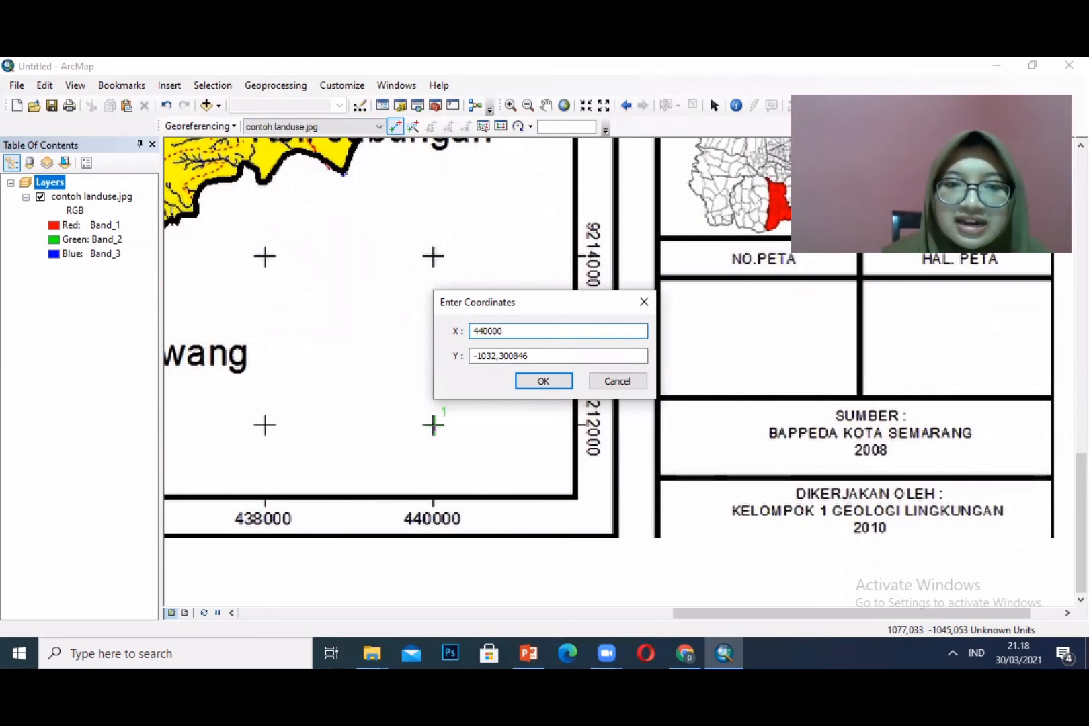
double_click(546, 352)
text(-)
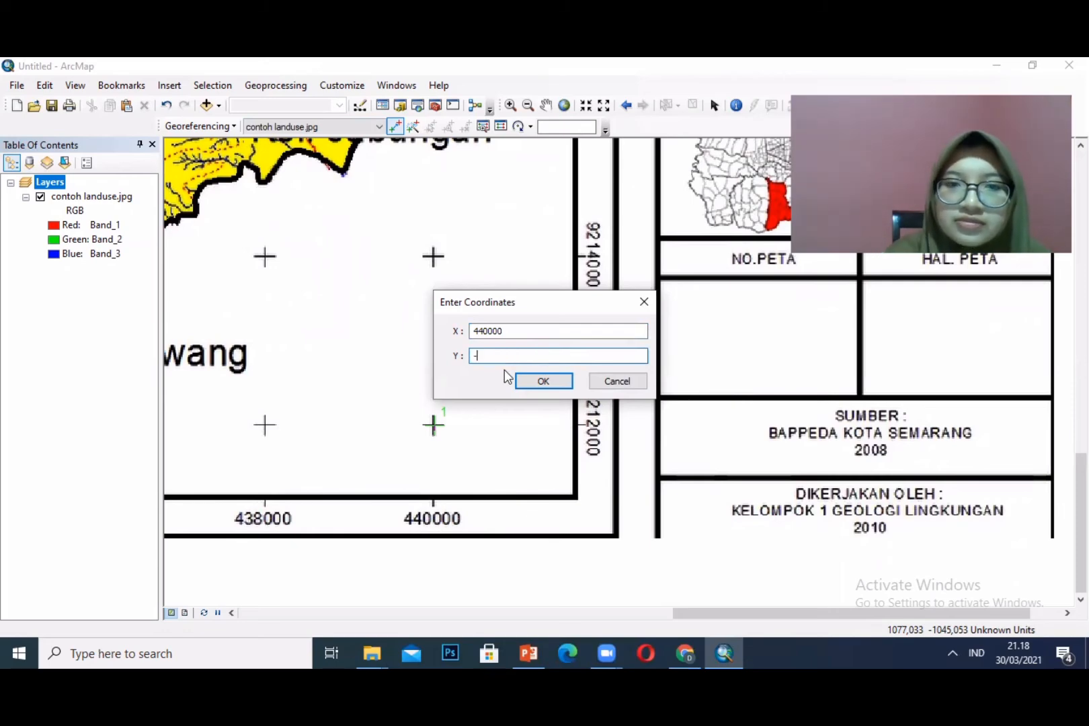
text(9)
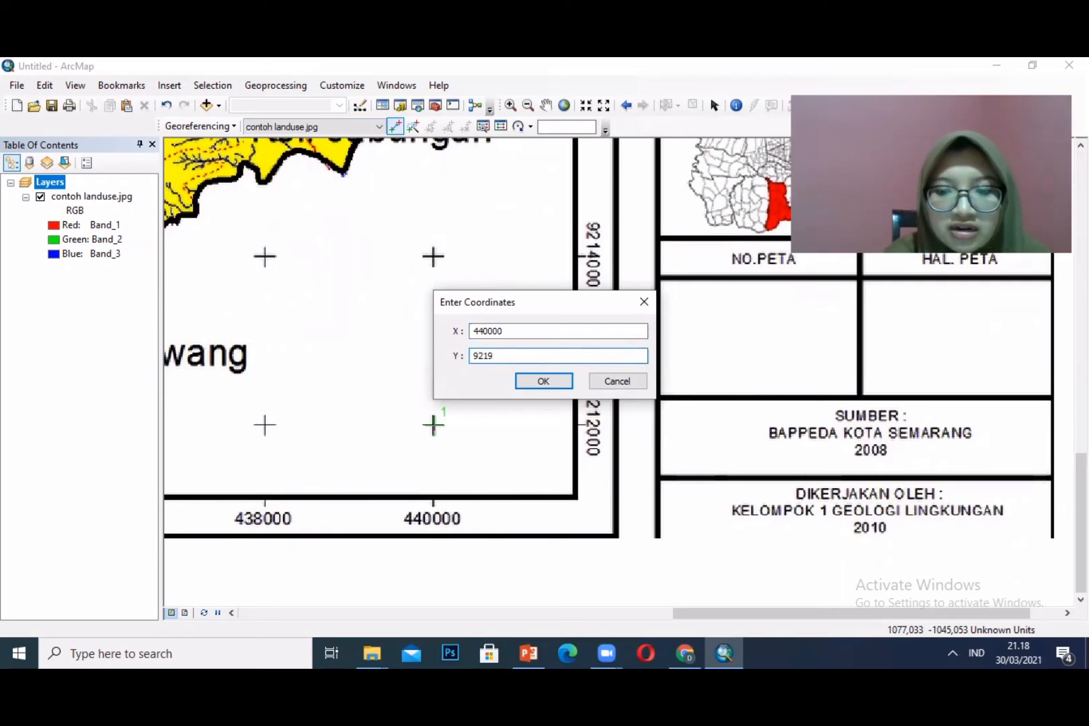
text(212000)
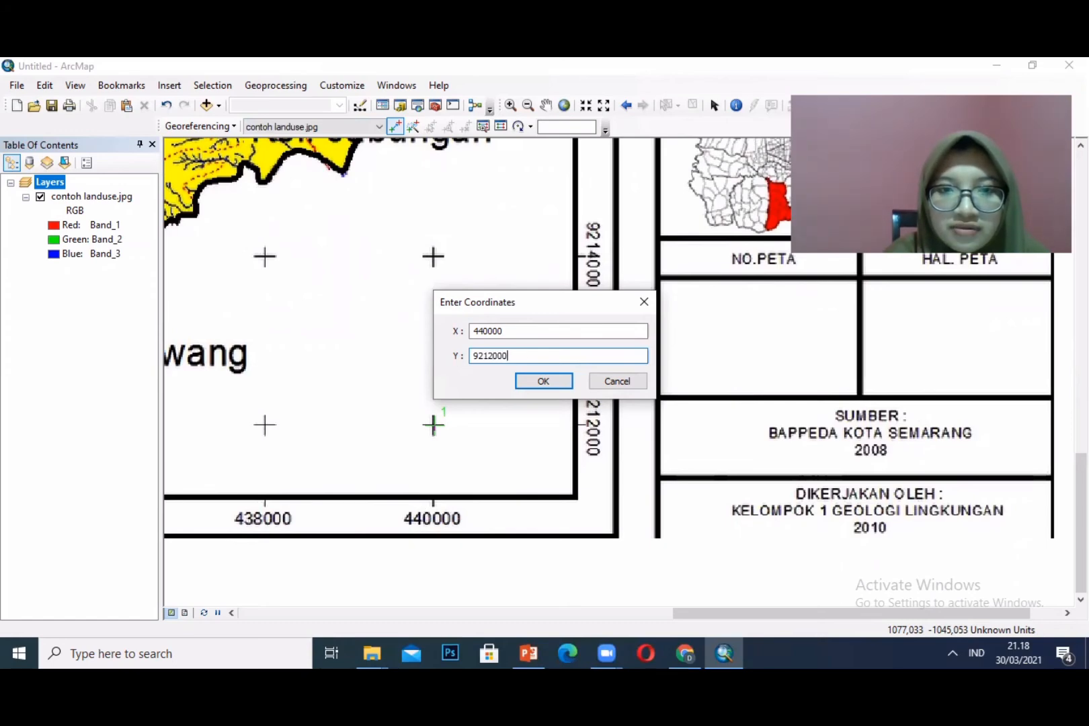
key(Return)
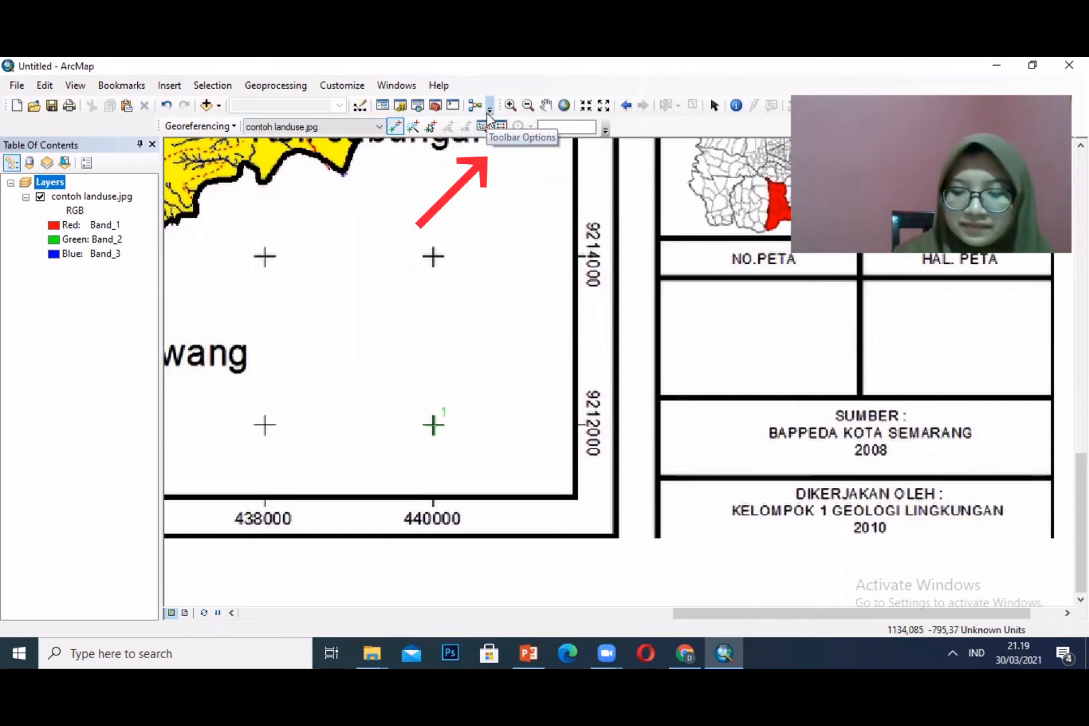
click(500, 127)
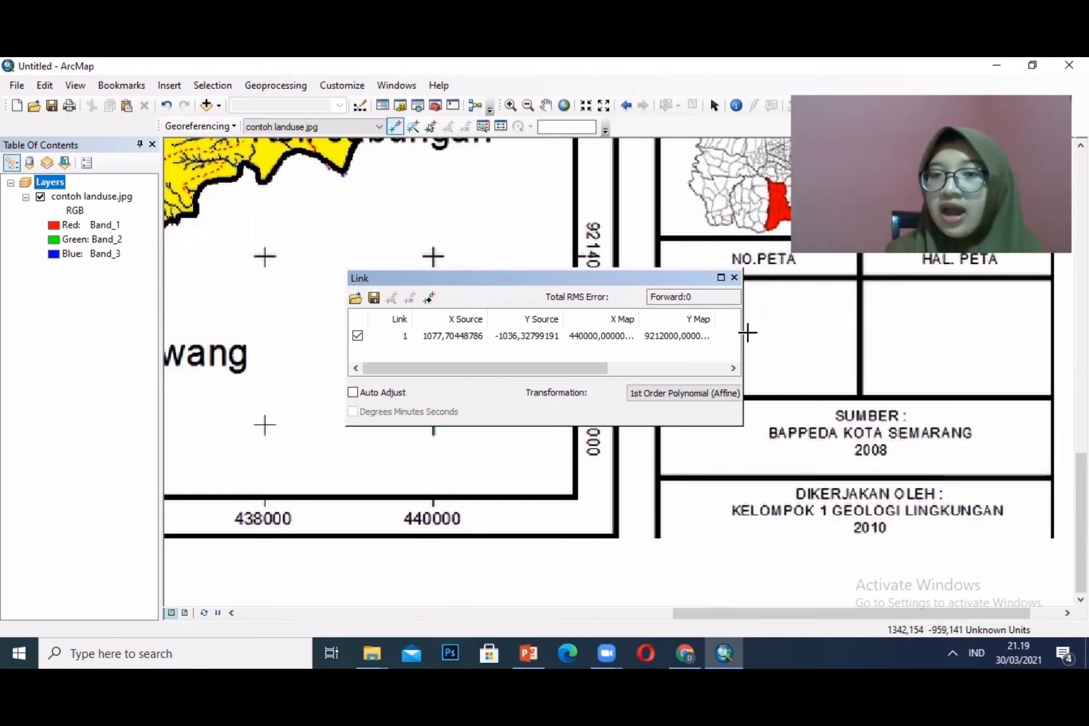
click(734, 277)
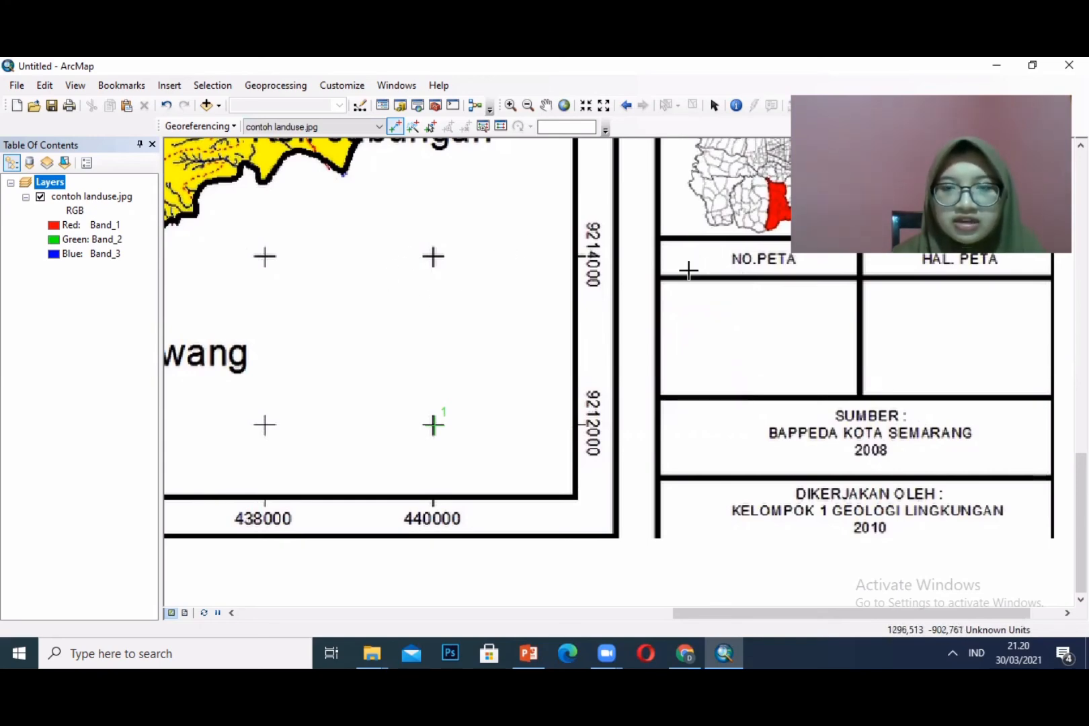
- Place a second control point on the grid cross where 440000 meets 9224000 and bring up its coordinate input options
scroll(642, 260, up, 2)
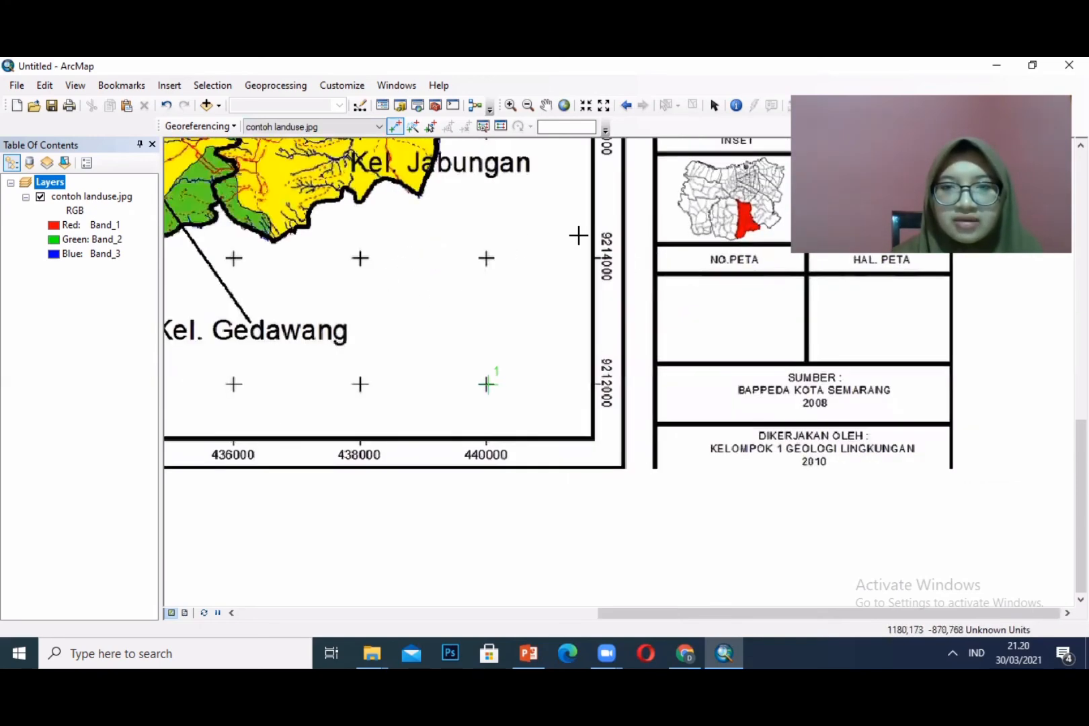
drag(636, 206, 731, 537)
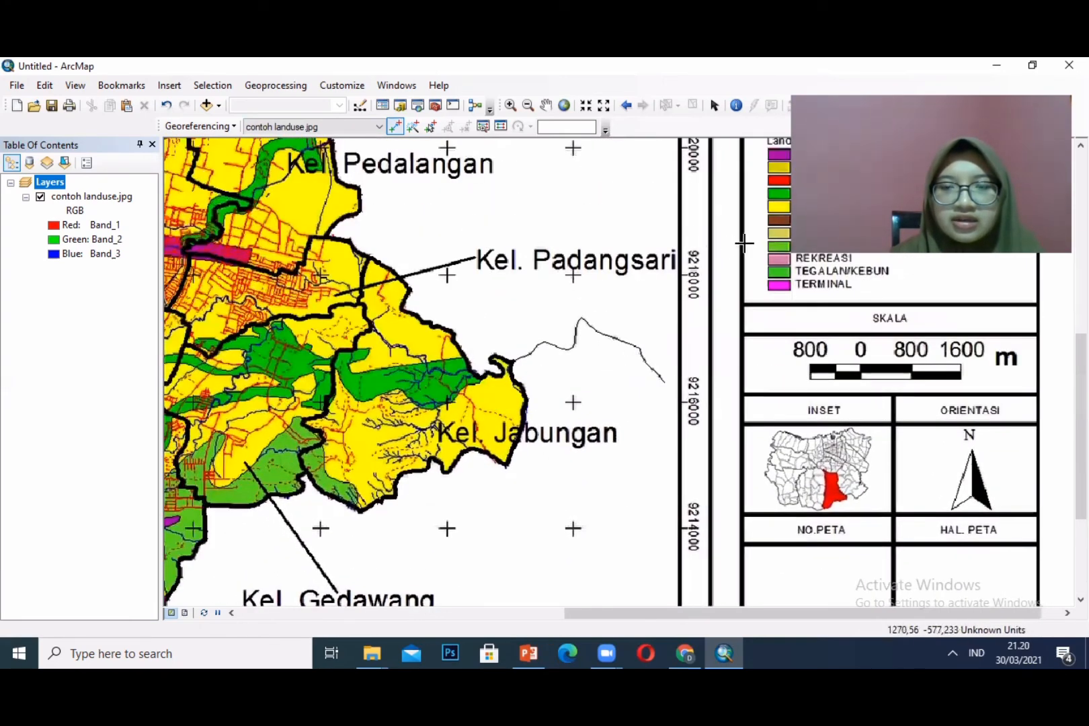
drag(744, 244, 701, 402)
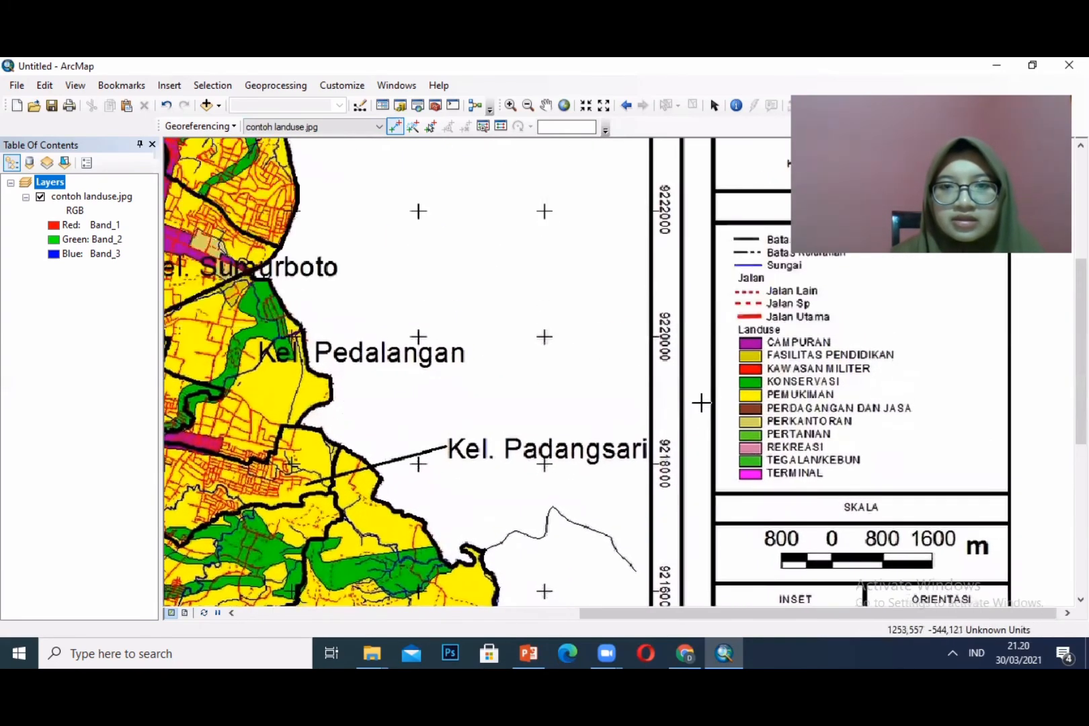
drag(705, 272, 700, 437)
drag(719, 348, 714, 474)
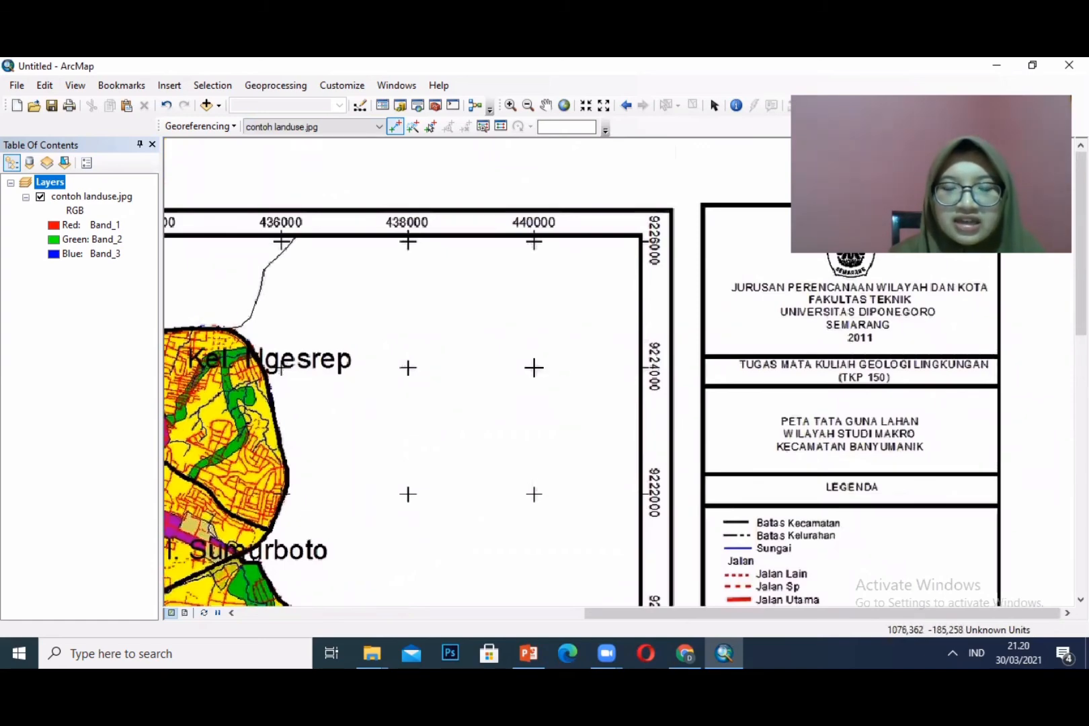
click(534, 367)
right_click(534, 367)
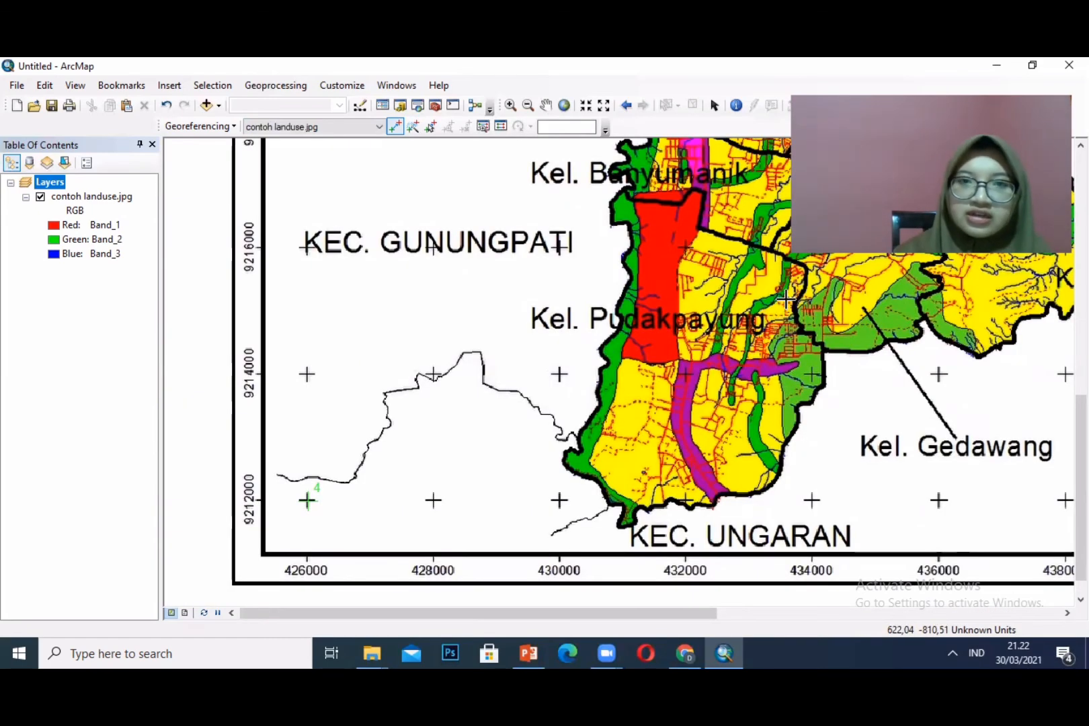
- Review the source and map coordinates of control points 1 to 4 in the link table
click(500, 127)
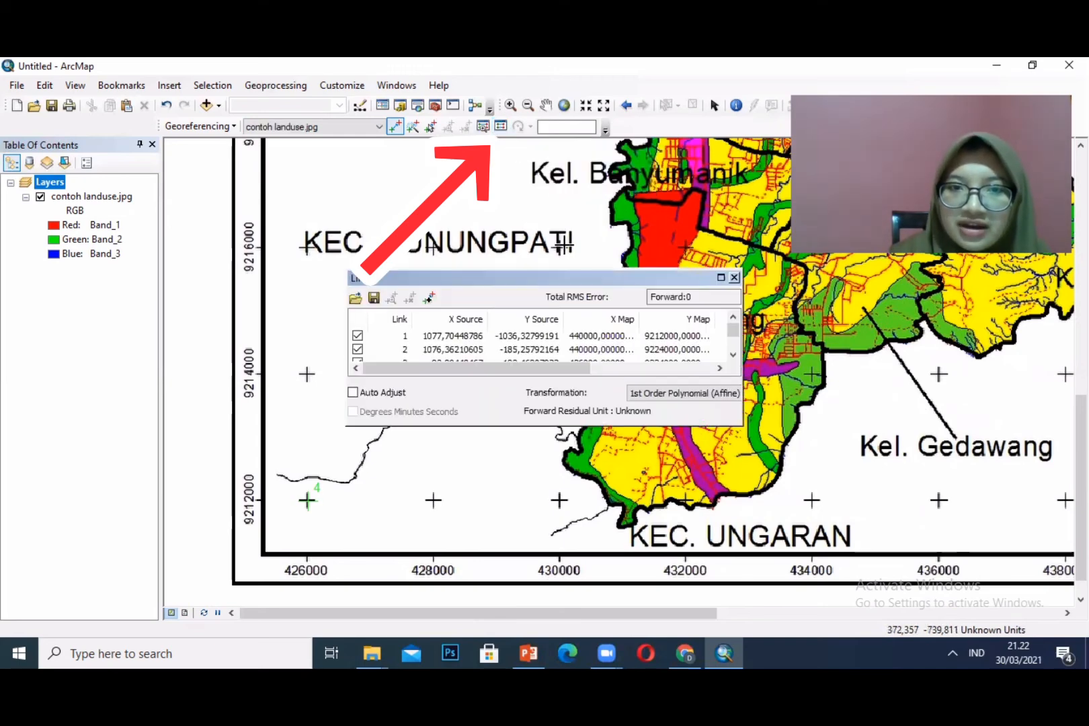
scroll(660, 334, down, 1)
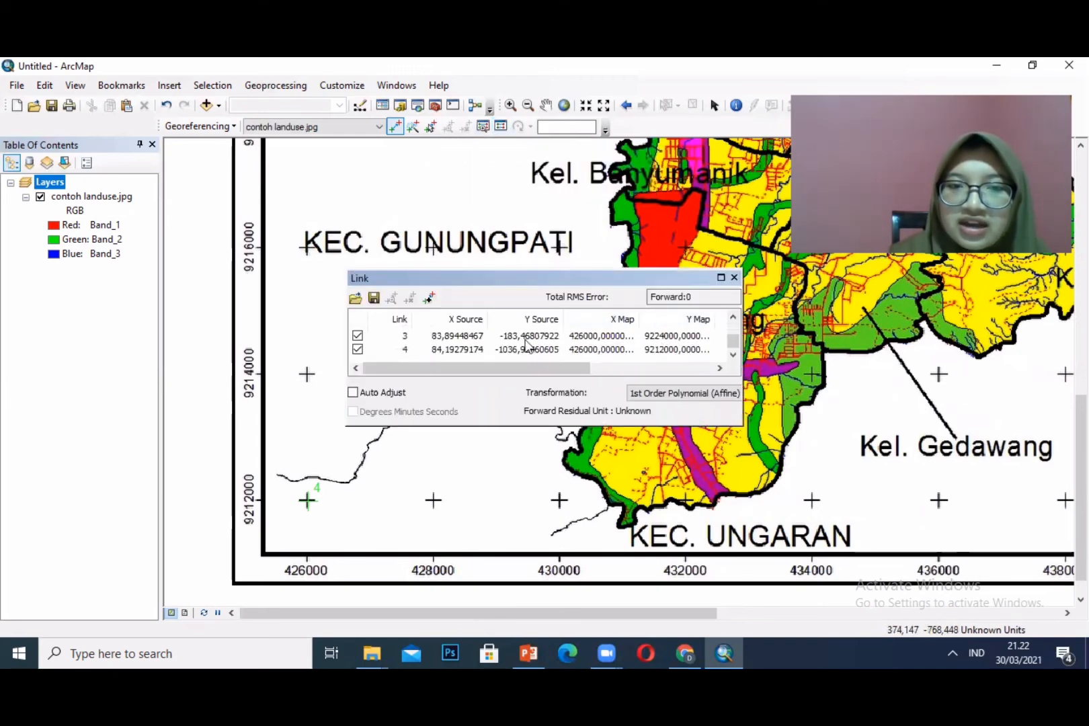
scroll(461, 344, up, 2)
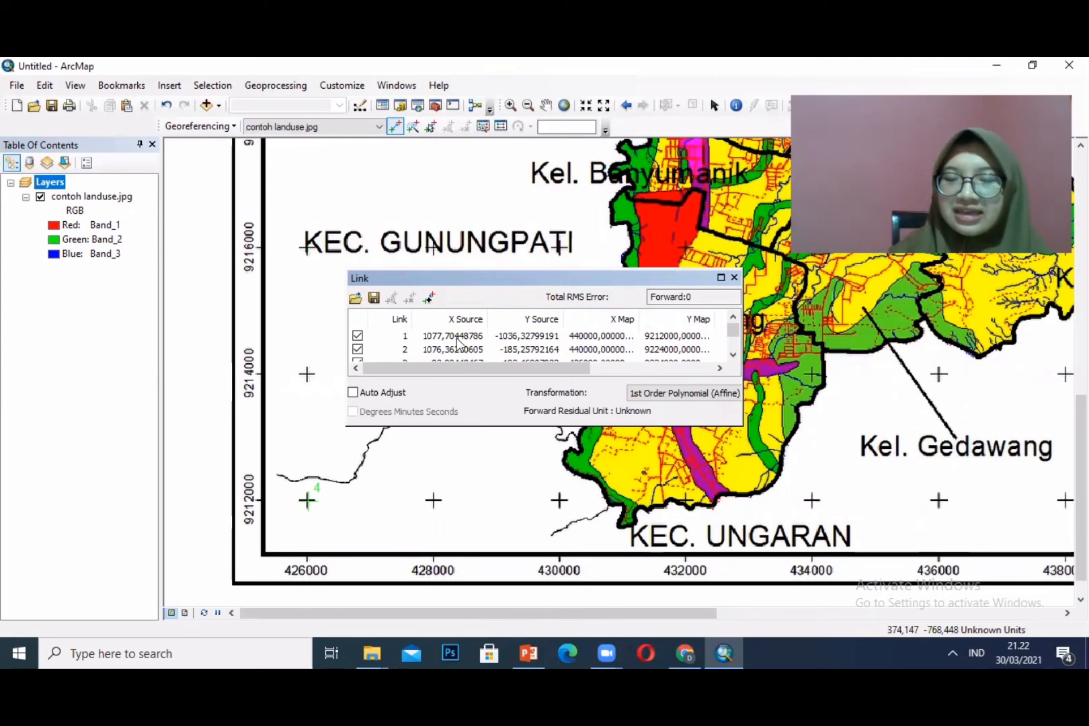
scroll(457, 343, down, 1)
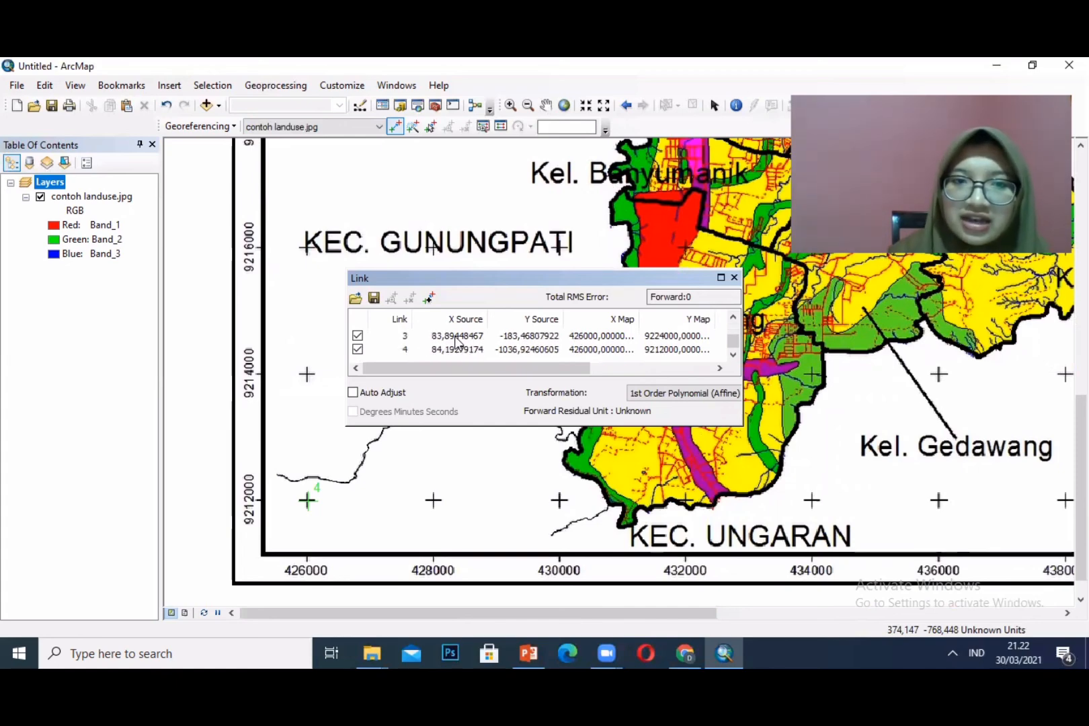
- View the dialog for saving the links as a text file, cancel it, and recheck the link table before closing it
click(375, 297)
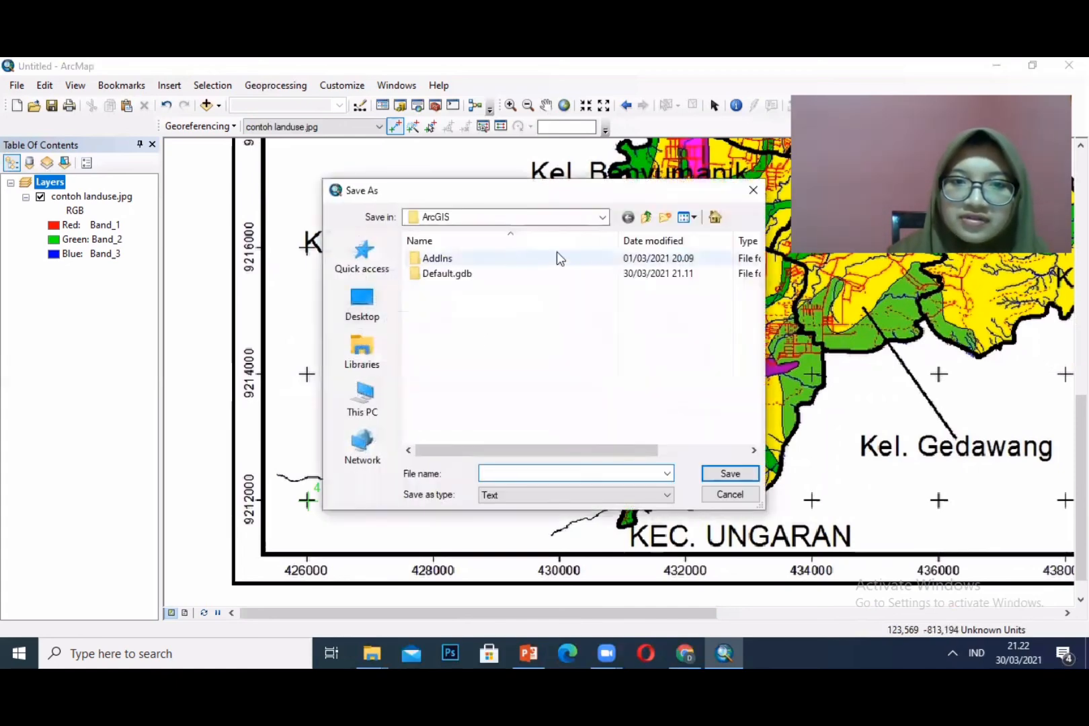
click(753, 191)
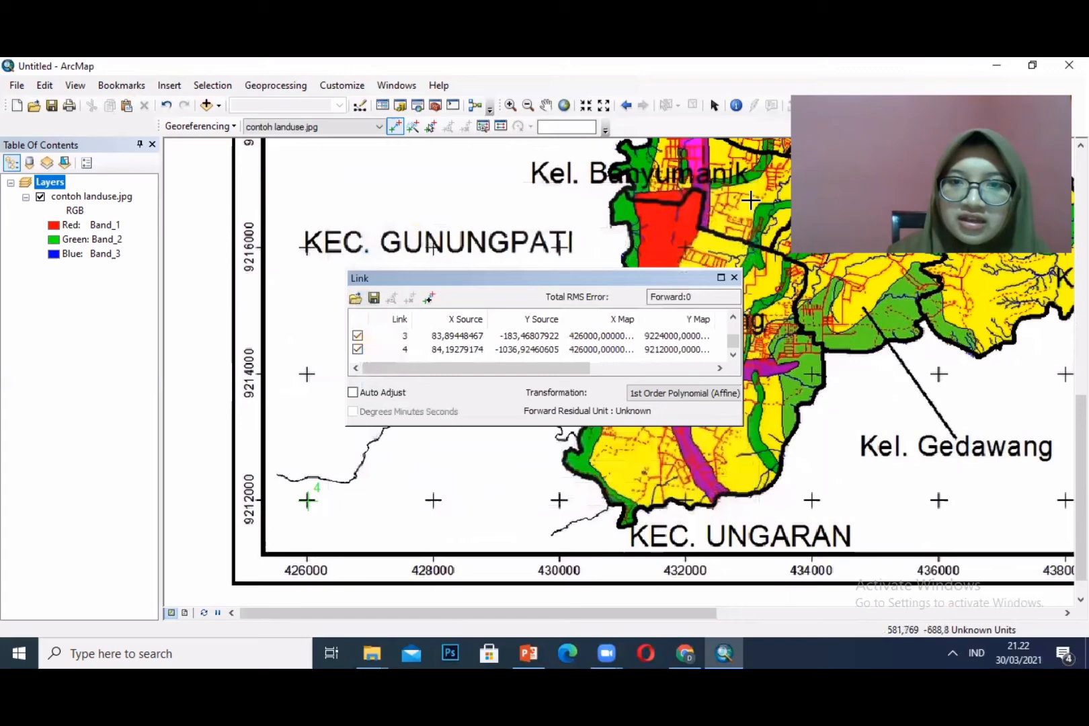
click(735, 279)
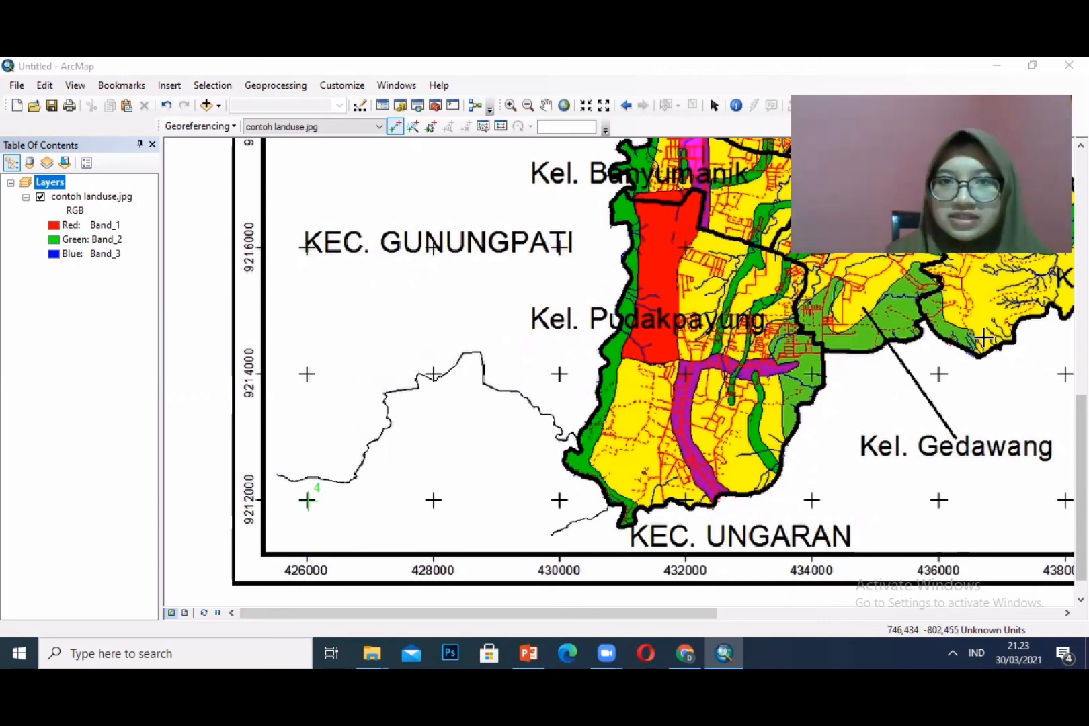
click(500, 126)
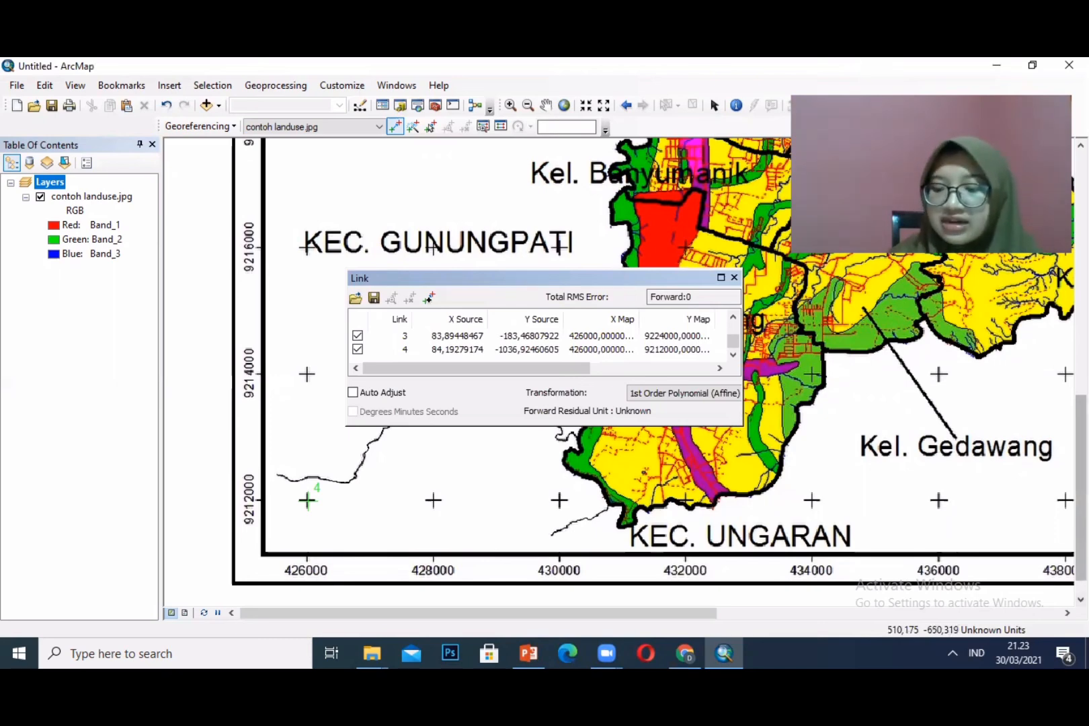
click(734, 276)
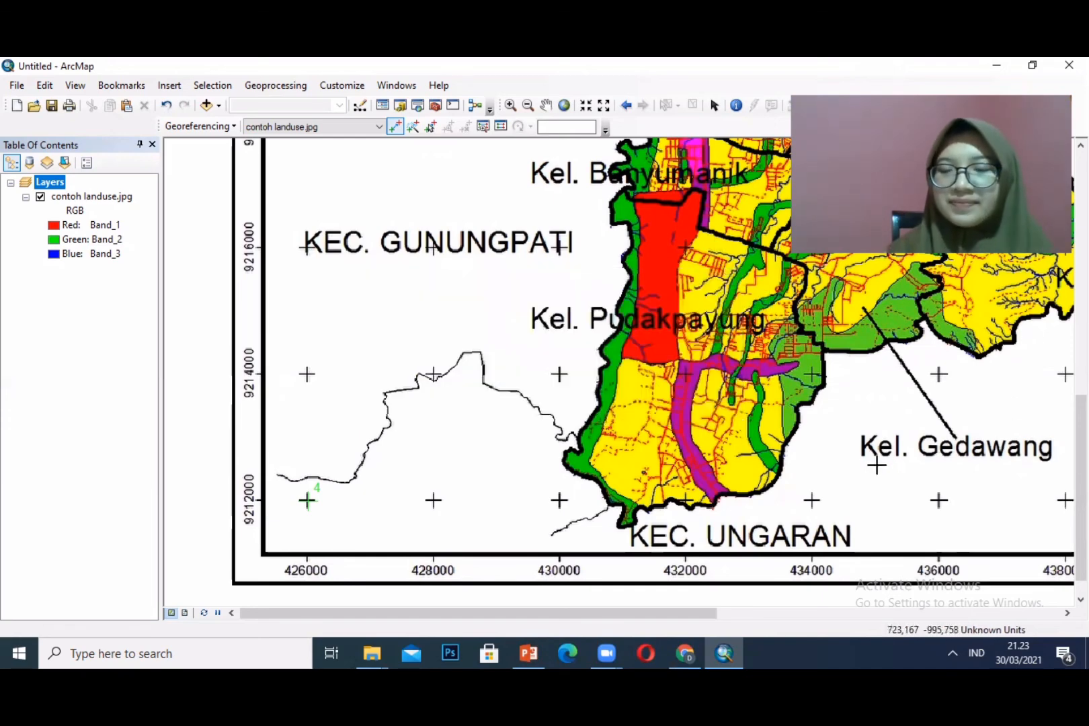